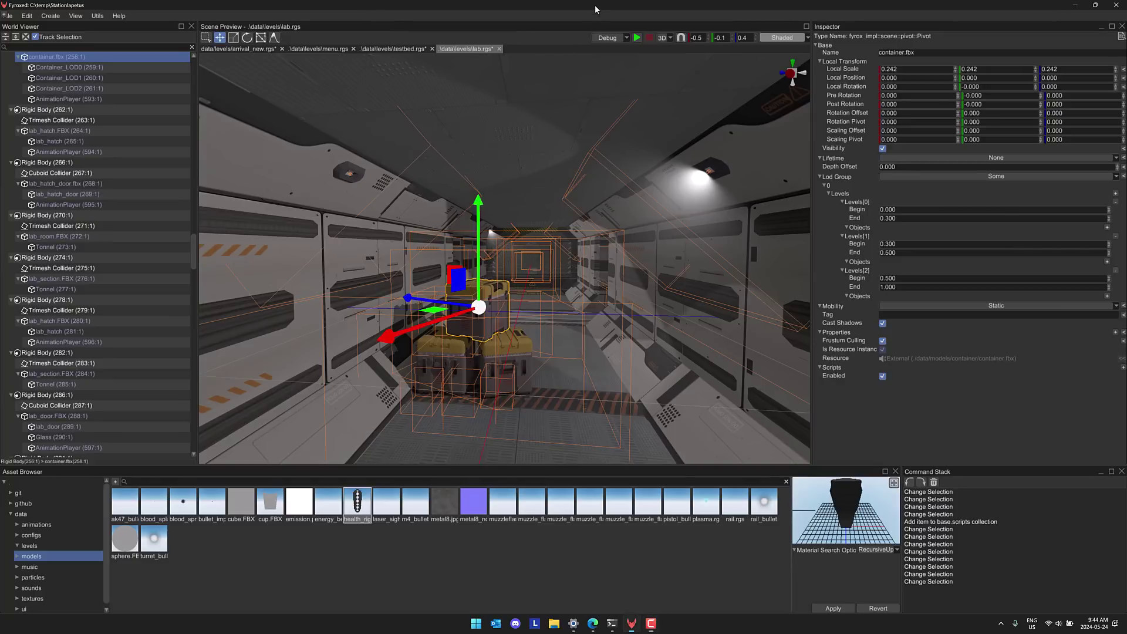
- Orbit the scene camera and fly forward until the stacked cargo containers in lab.rgs fill the view
{"action": "right_click_drag", "start_coordinate": [549, 274], "coordinate": [480, 247]}
{"action": "key", "text": "w"}
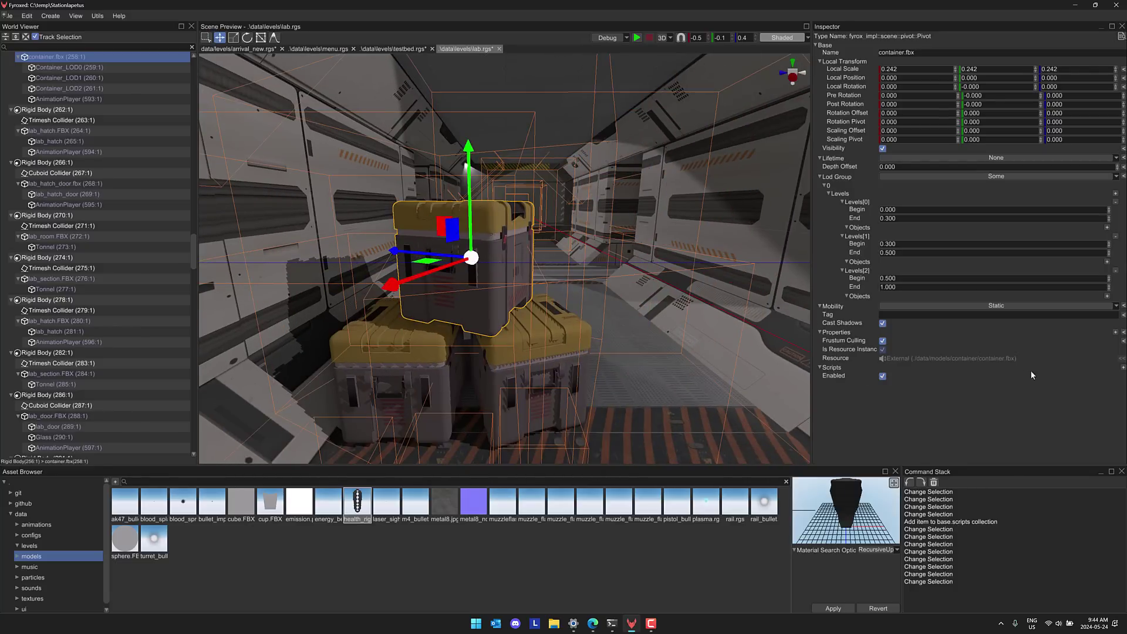
- Add a script slot to container.fbx and assign Player, exposing Character fields like Health and Weapons
{"action": "left_click", "coordinate": [1122, 367]}
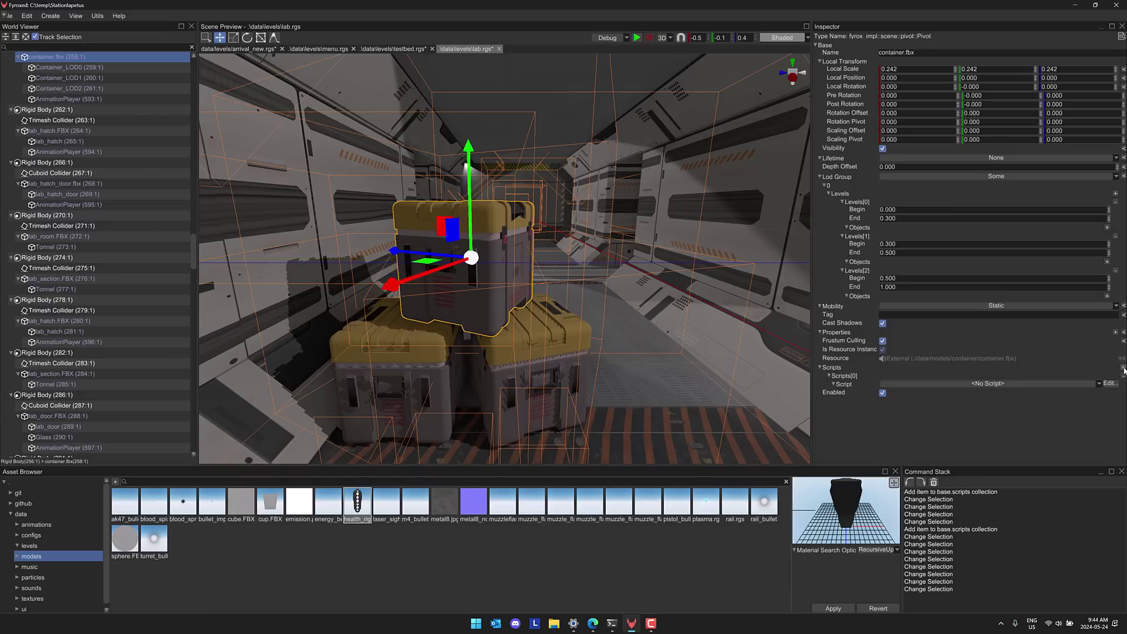
{"action": "left_click", "coordinate": [1048, 385]}
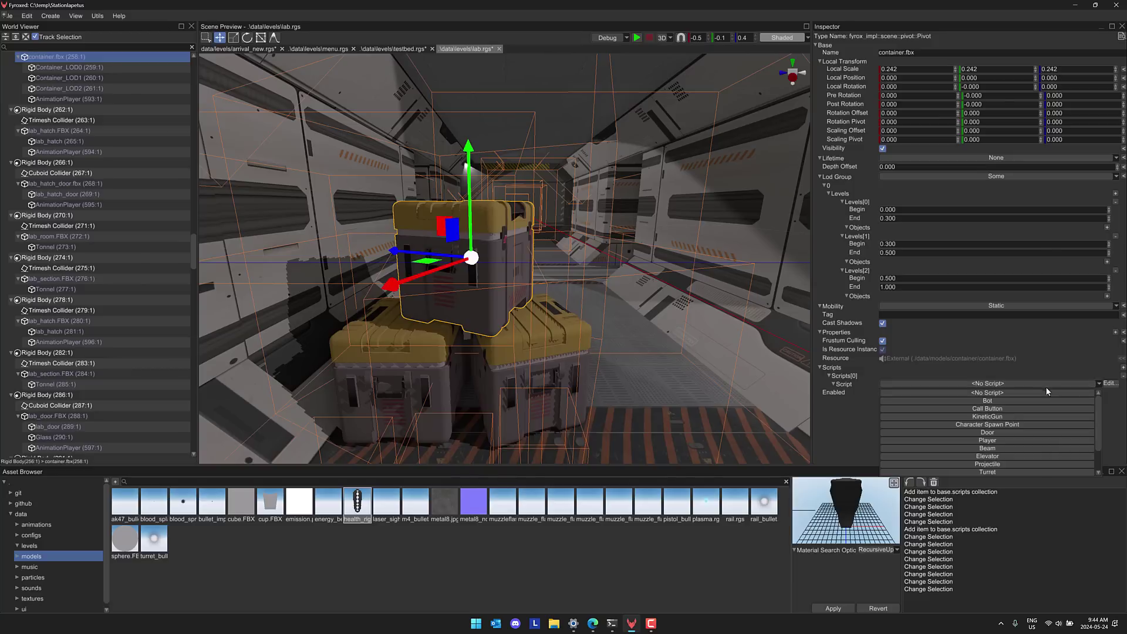
{"action": "left_click", "coordinate": [996, 440]}
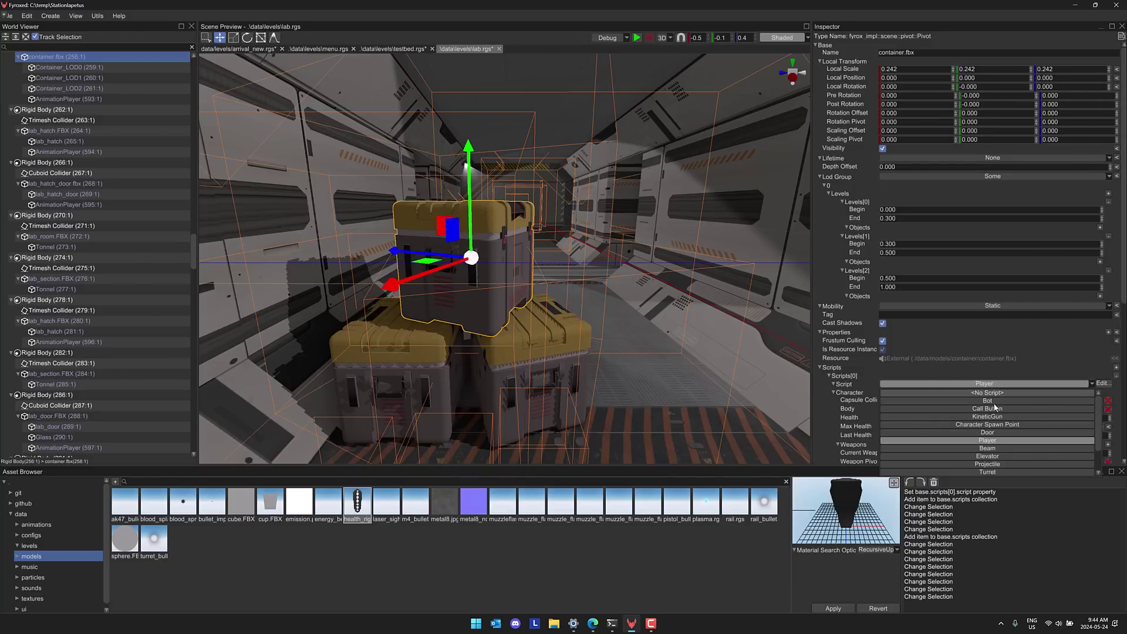
{"action": "scroll", "coordinate": [974, 449], "scroll_direction": "down", "scroll_amount": 2}
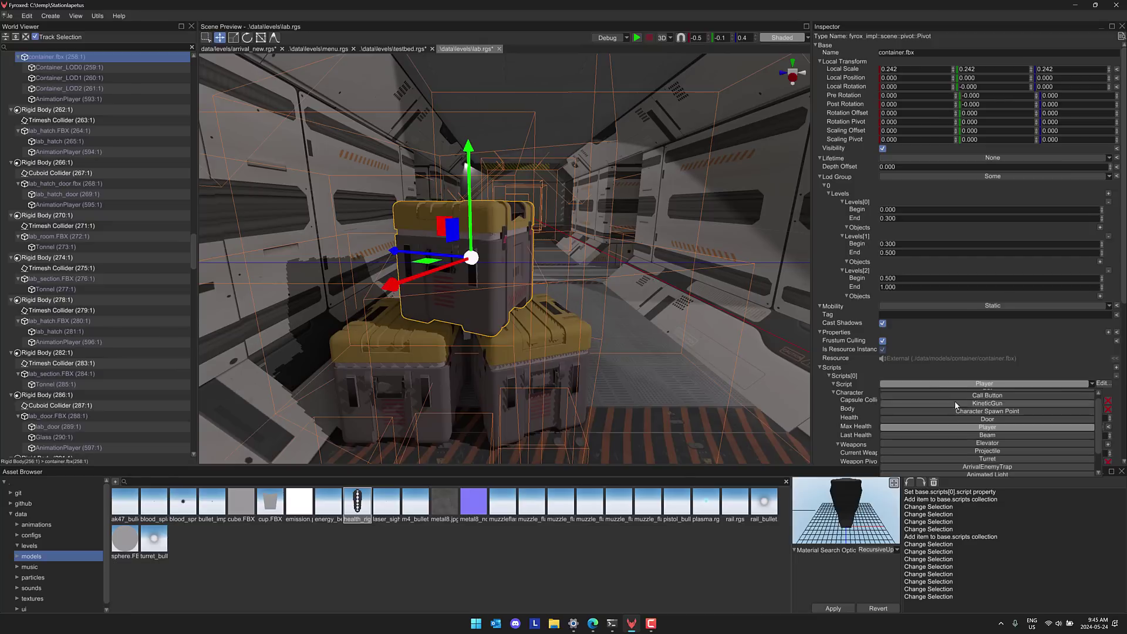
- Add an empty Scripts[1] slot below Player, collapse Character, and browse the Player script fields
{"action": "left_click", "coordinate": [829, 379]}
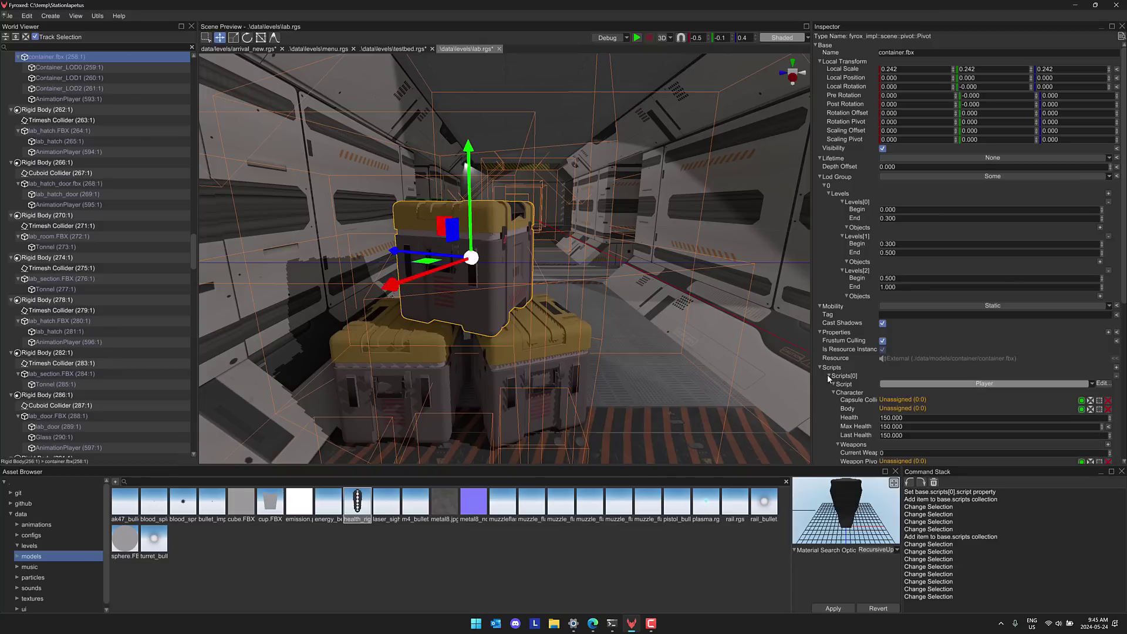
{"action": "left_click", "coordinate": [1116, 368]}
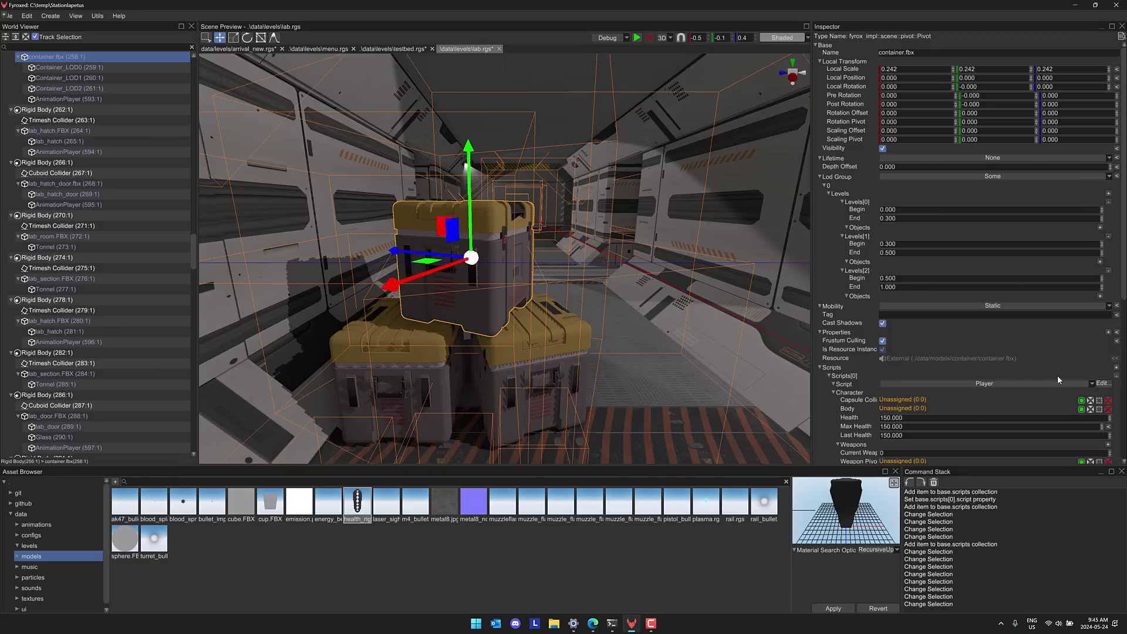
{"action": "left_click", "coordinate": [834, 392]}
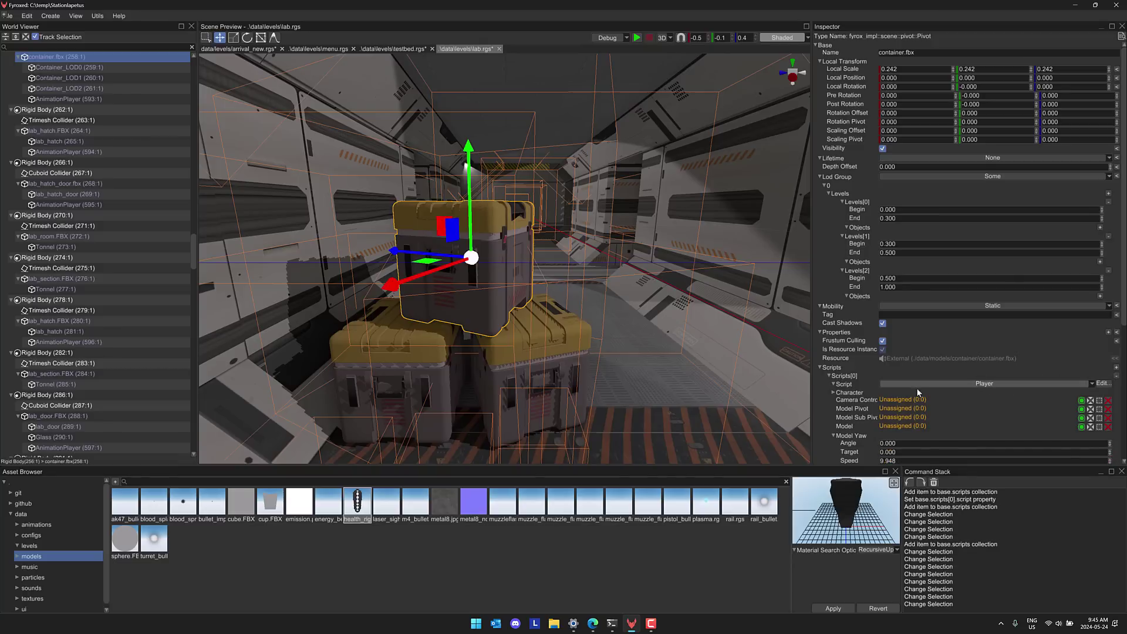
{"action": "scroll", "coordinate": [869, 409], "scroll_direction": "down", "scroll_amount": 8}
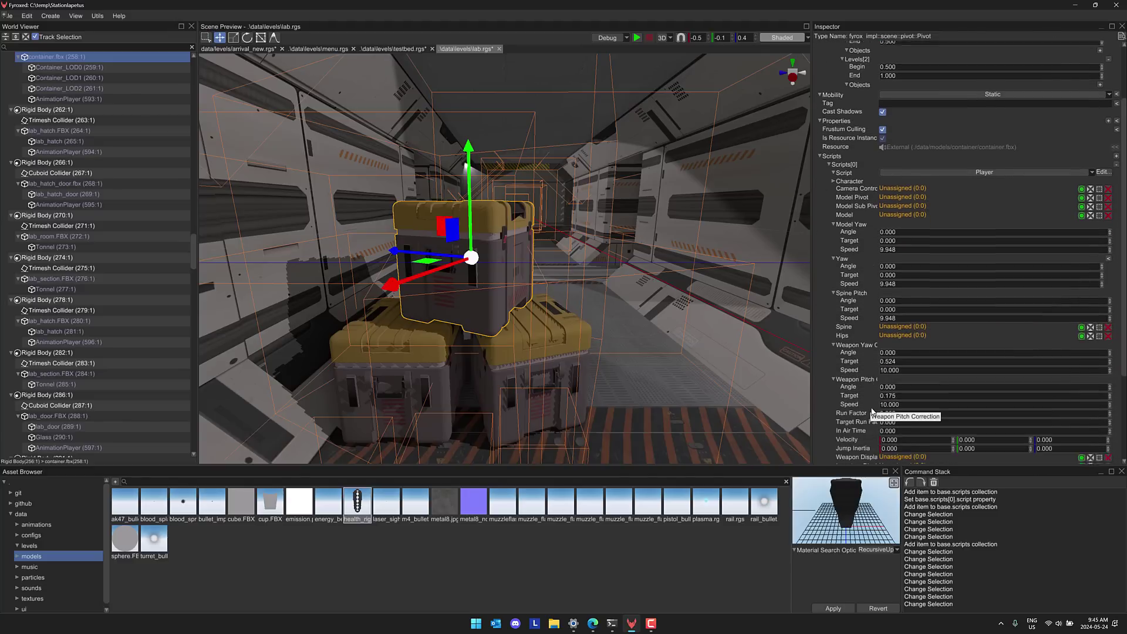
{"action": "scroll", "coordinate": [874, 409], "scroll_direction": "down", "scroll_amount": 8}
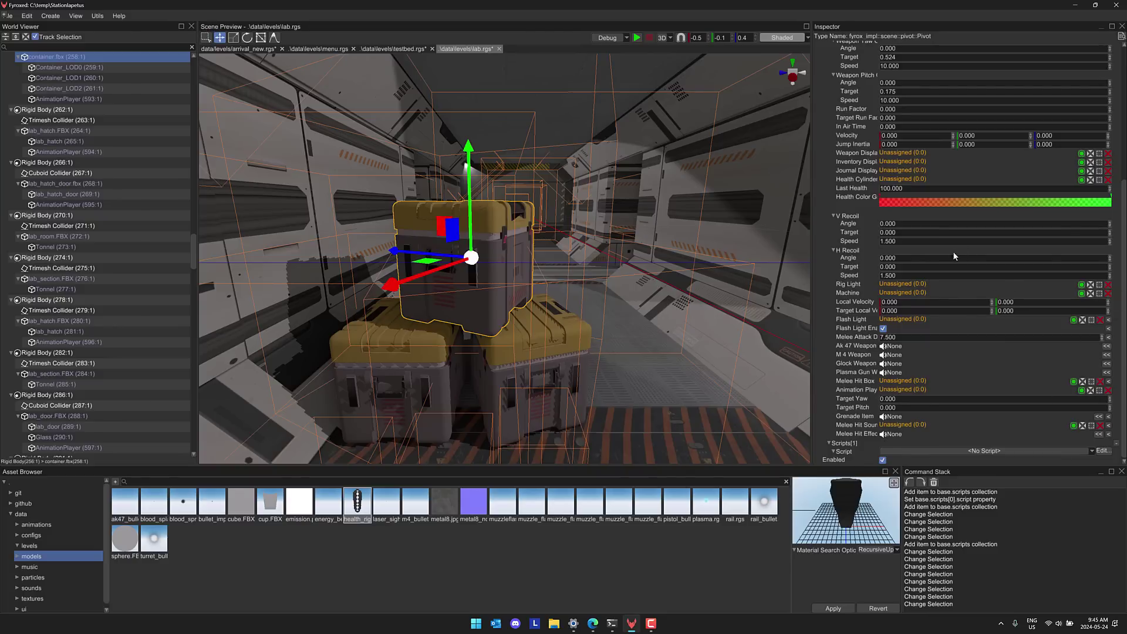
{"action": "scroll", "coordinate": [952, 251], "scroll_direction": "up", "scroll_amount": 5}
{"action": "scroll", "coordinate": [889, 252], "scroll_direction": "up", "scroll_amount": 1}
{"action": "mouse_move", "coordinate": [657, 194]}
{"action": "right_mouse_down"}
{"action": "mouse_move", "coordinate": [667, 194]}
{"action": "mouse_move", "coordinate": [658, 191]}
{"action": "right_mouse_up"}
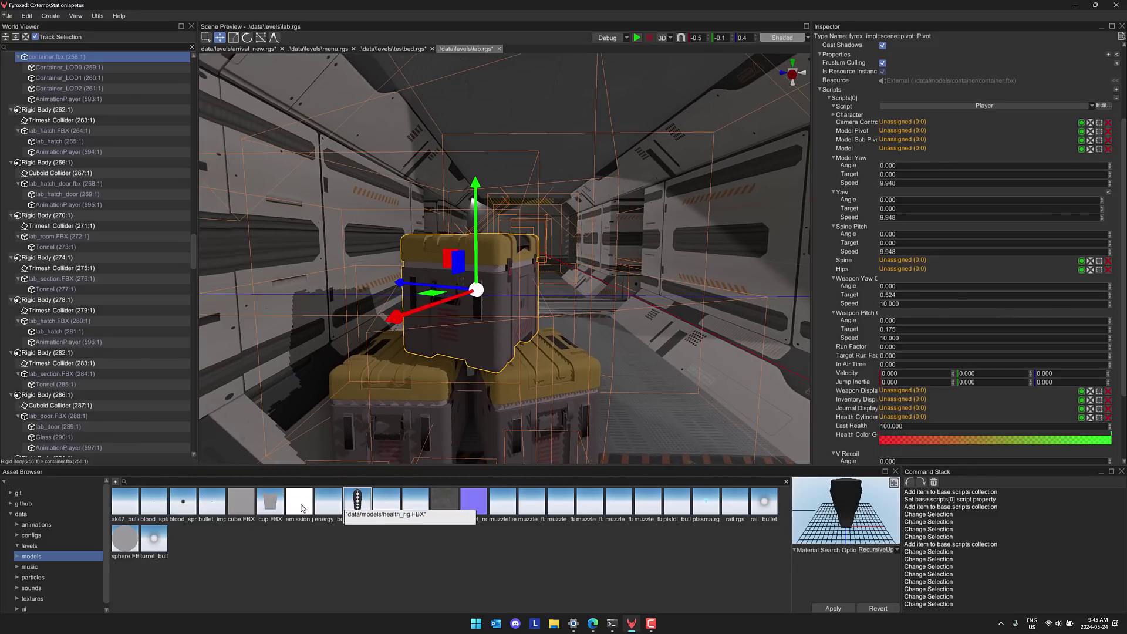
- Browse the levels folder, then data/music, and preview the streaming Pura Sombar ogg track
{"action": "left_click", "coordinate": [35, 546]}
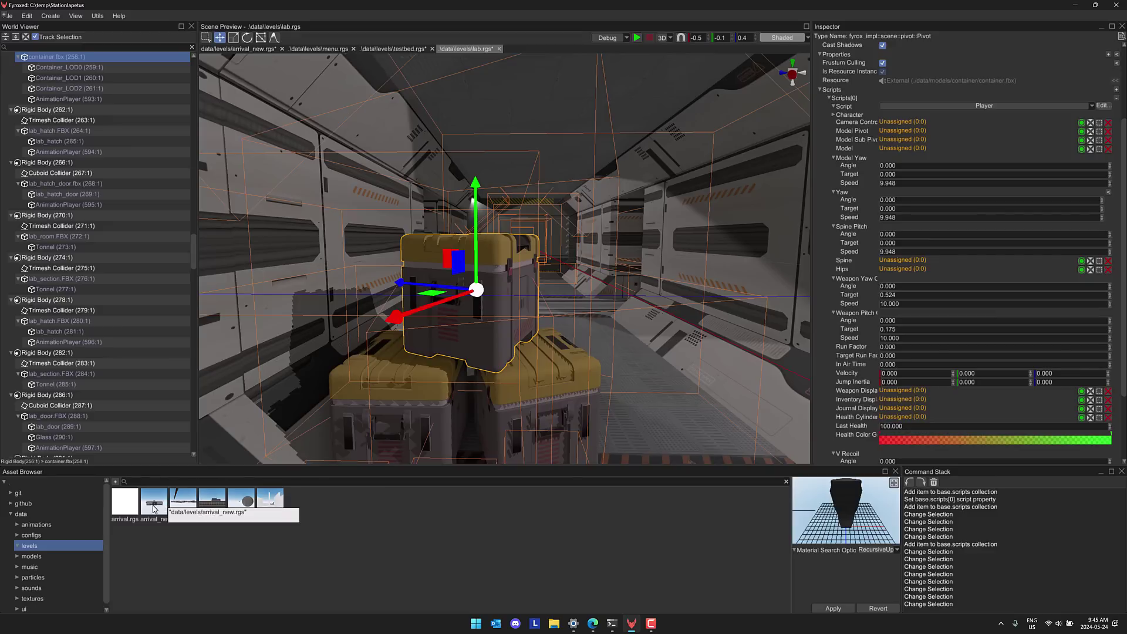
{"action": "left_click", "coordinate": [36, 567]}
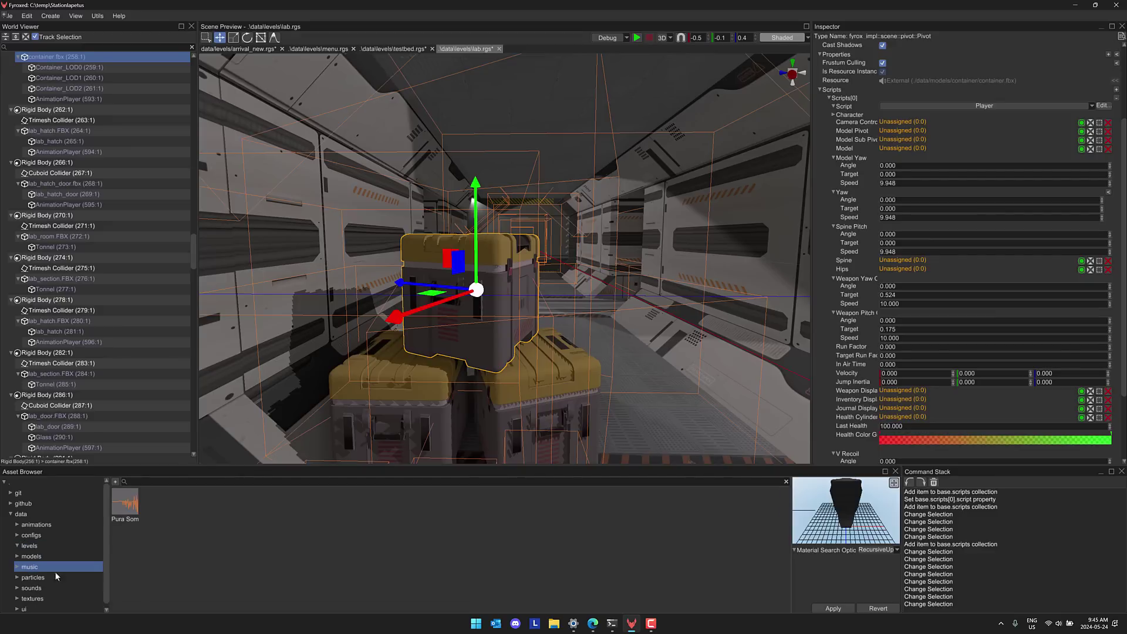
{"action": "left_click", "coordinate": [130, 507]}
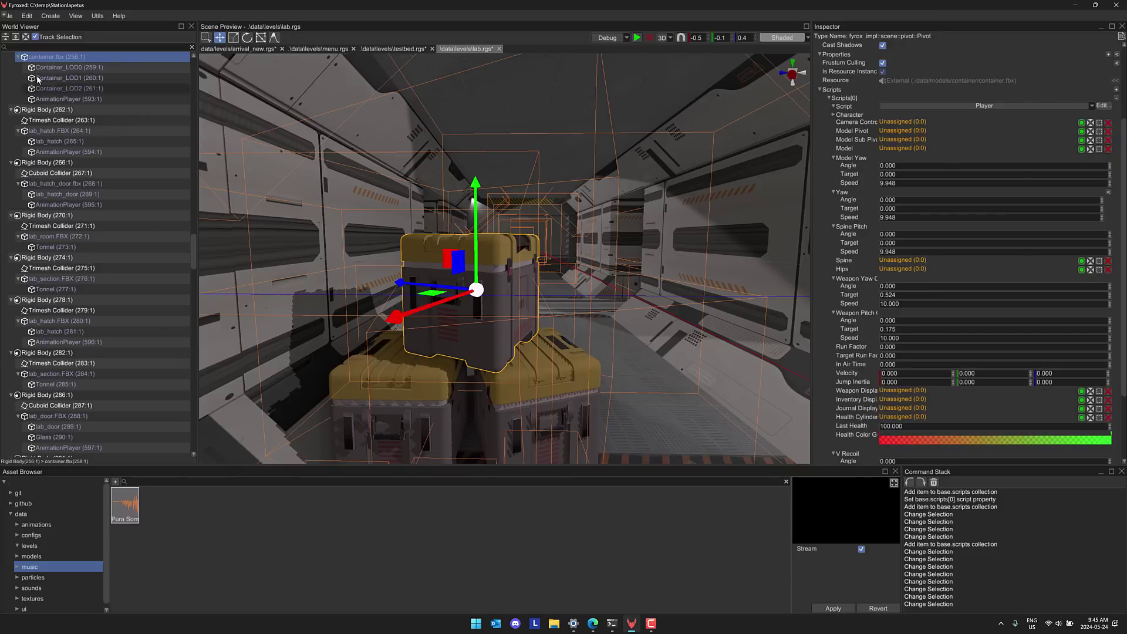
{"action": "left_click", "coordinate": [8, 17]}
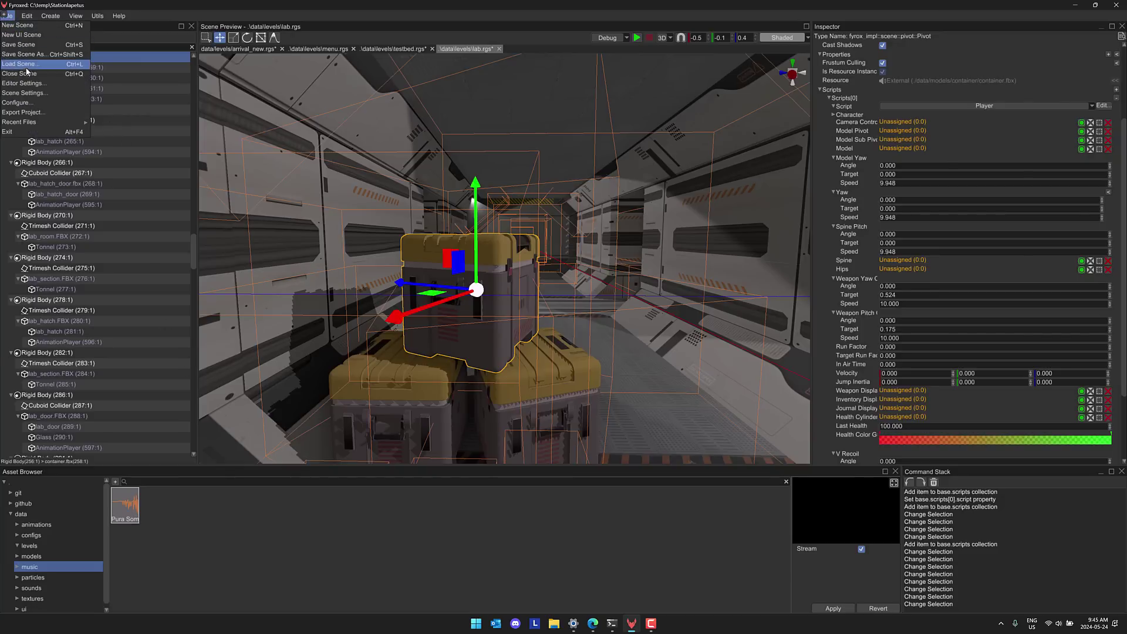
{"action": "left_click", "coordinate": [25, 112]}
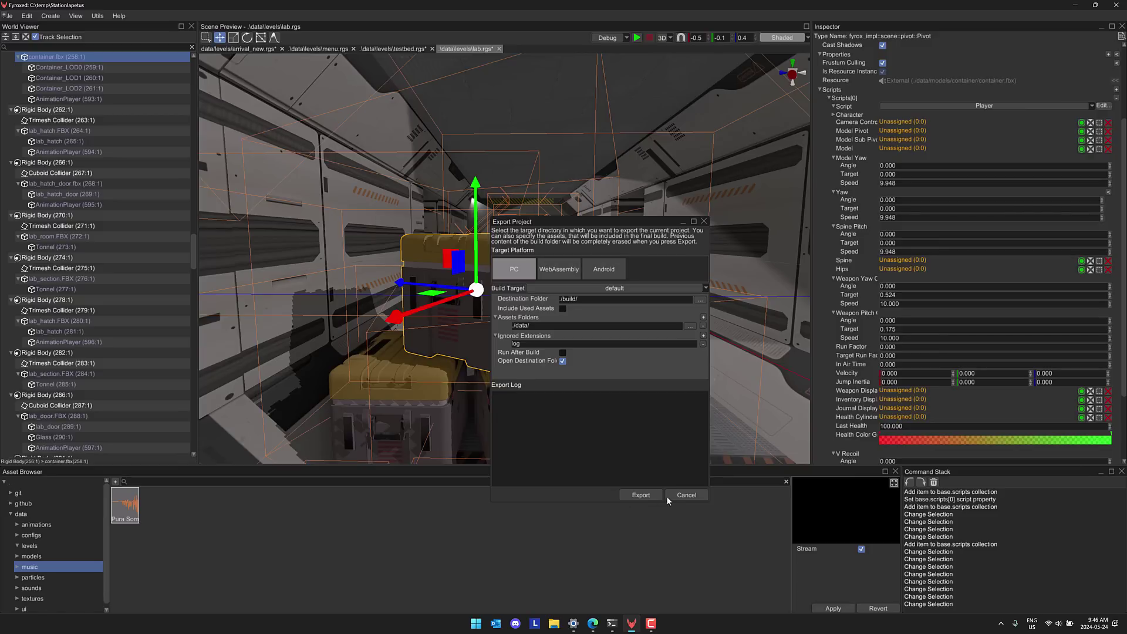
{"action": "left_click", "coordinate": [686, 495]}
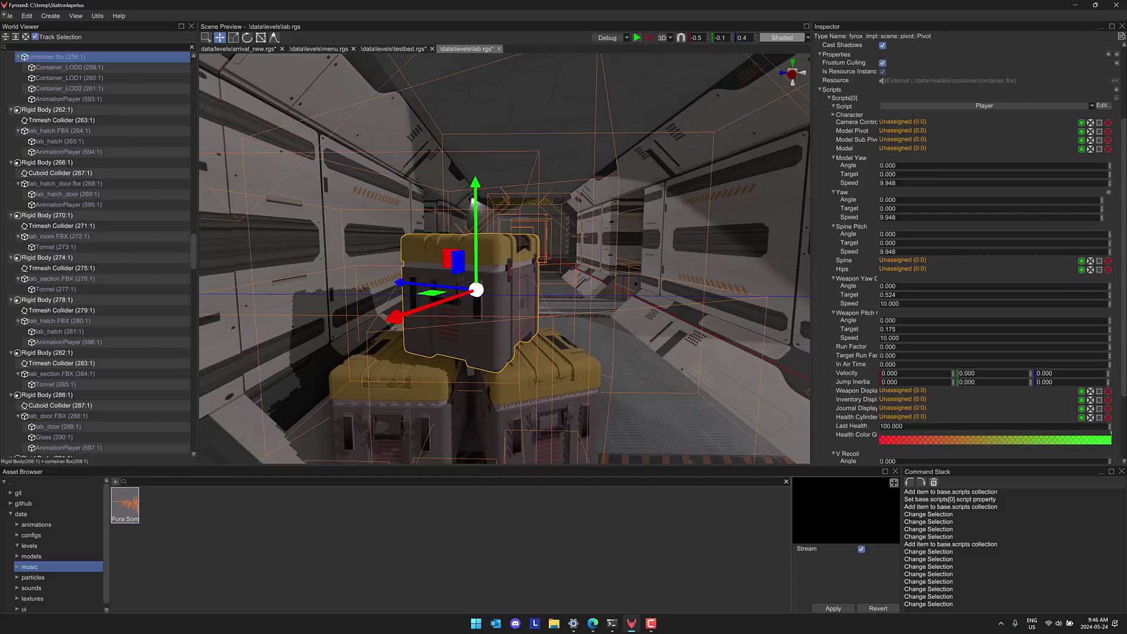
- Switch to the fyrox.rs homepage and scroll through Features and the Fyrox Editor section
{"action": "key", "text": "alt+Tab"}
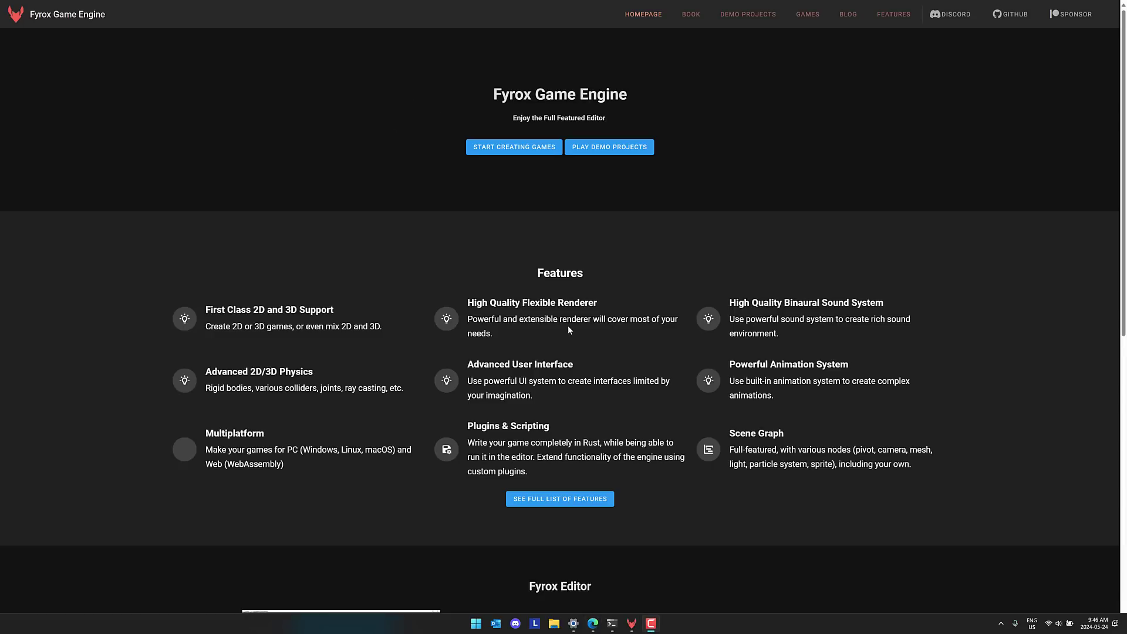
{"action": "scroll", "coordinate": [568, 329], "scroll_direction": "down", "scroll_amount": 1}
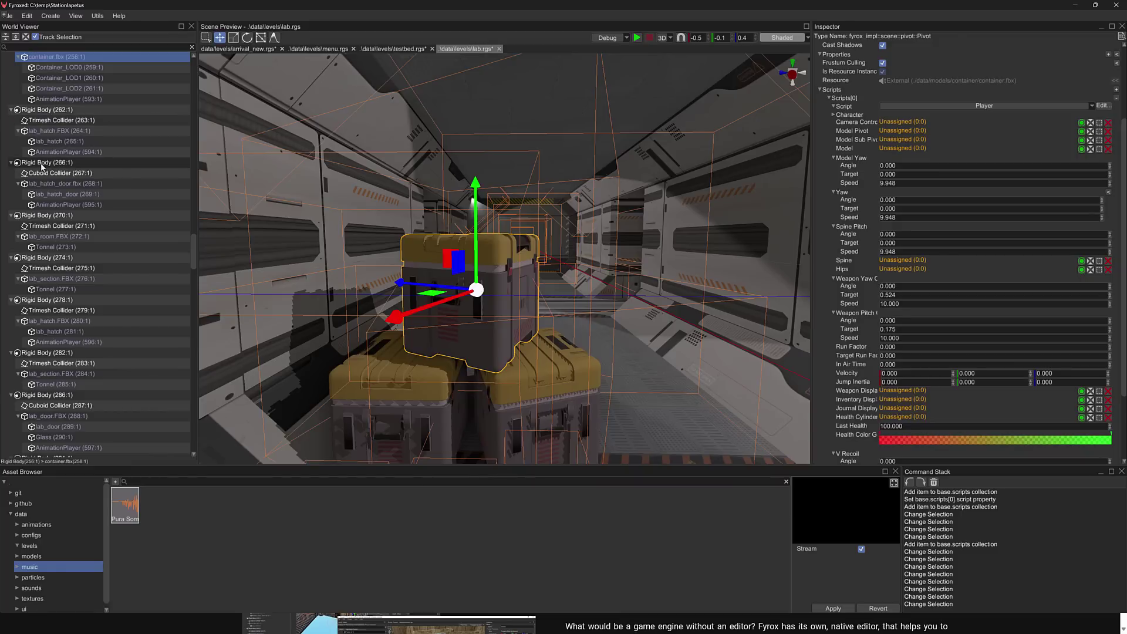
{"action": "left_click_drag", "start_coordinate": [47, 163], "coordinate": [10, 107]}
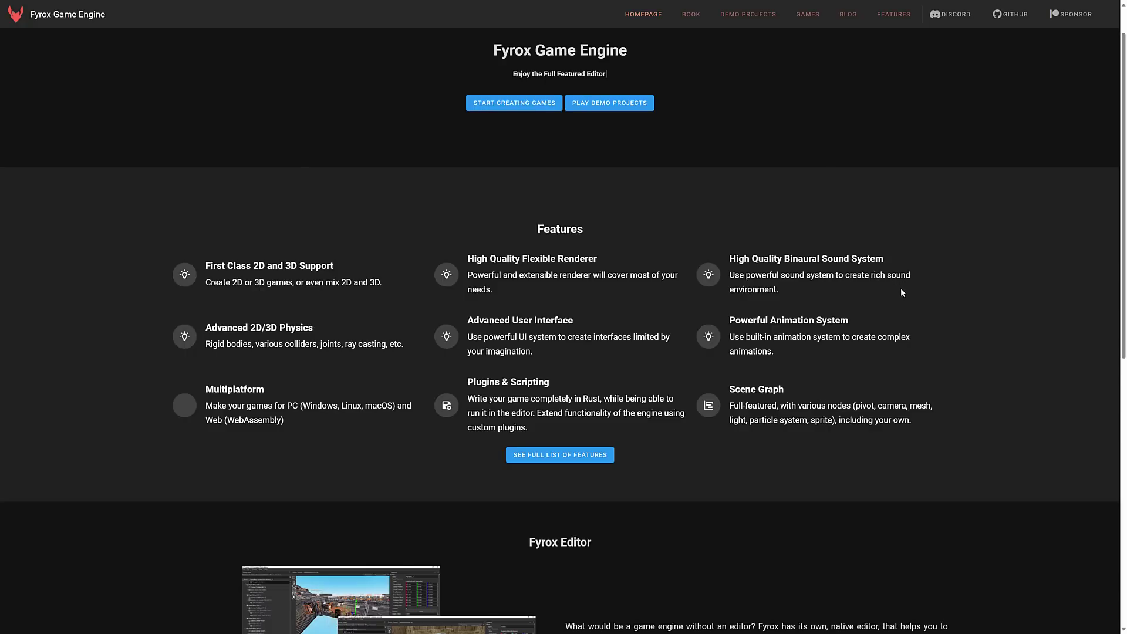
{"action": "scroll", "coordinate": [902, 292], "scroll_direction": "down", "scroll_amount": 5}
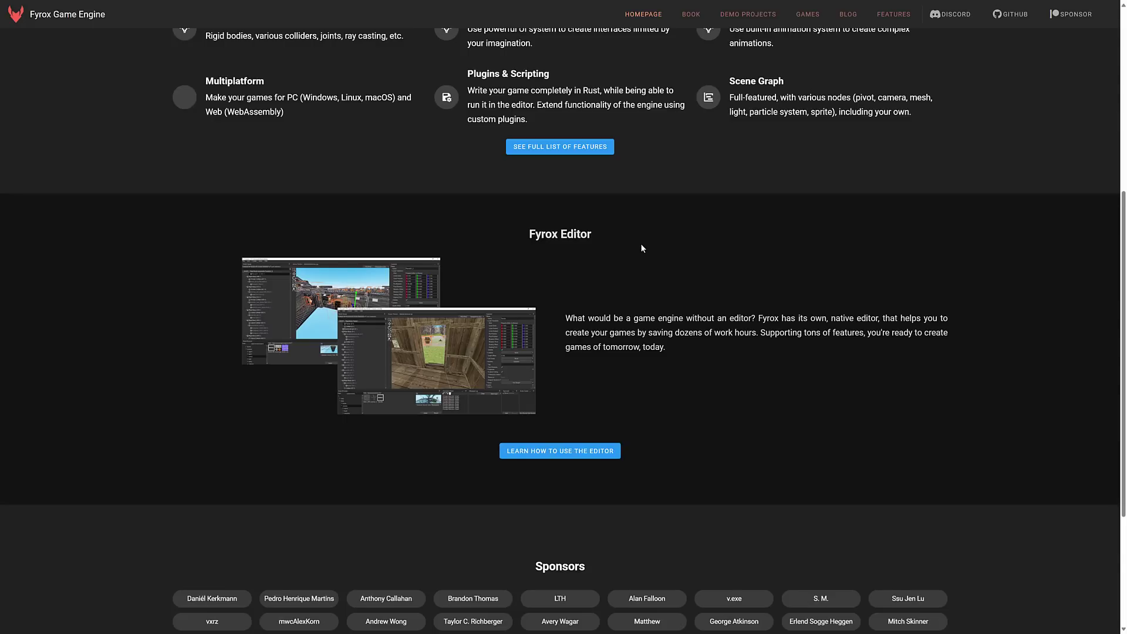
{"action": "scroll", "coordinate": [641, 248], "scroll_direction": "up", "scroll_amount": 5}
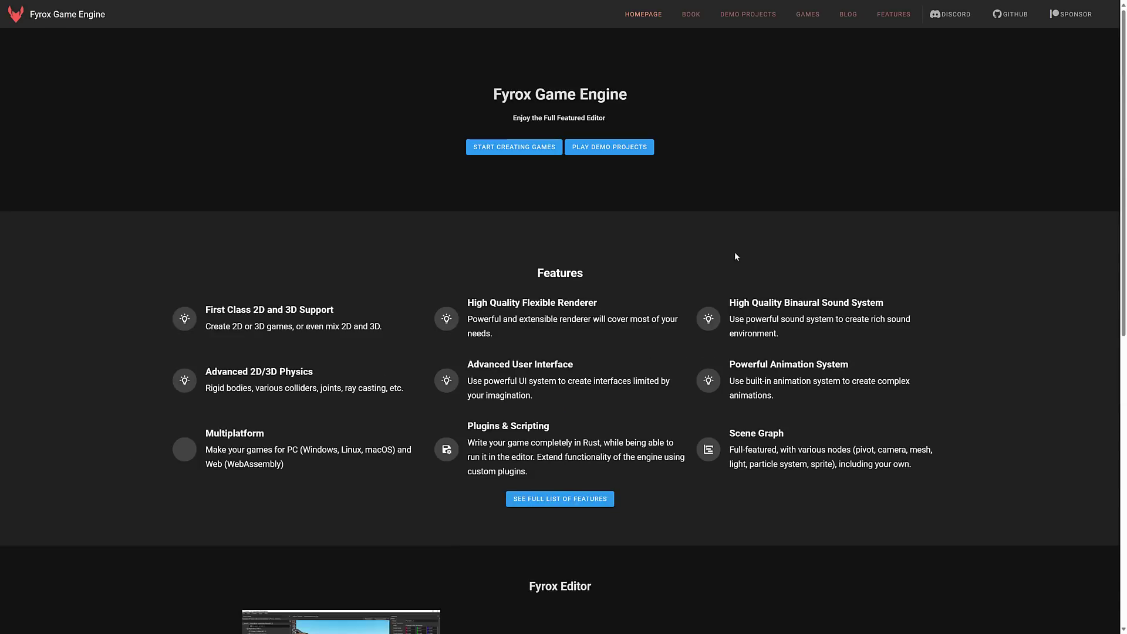
- Visit the Book and Demo Projects pages, then return to the Fyrox 0.34 release post
{"action": "left_click", "coordinate": [691, 14]}
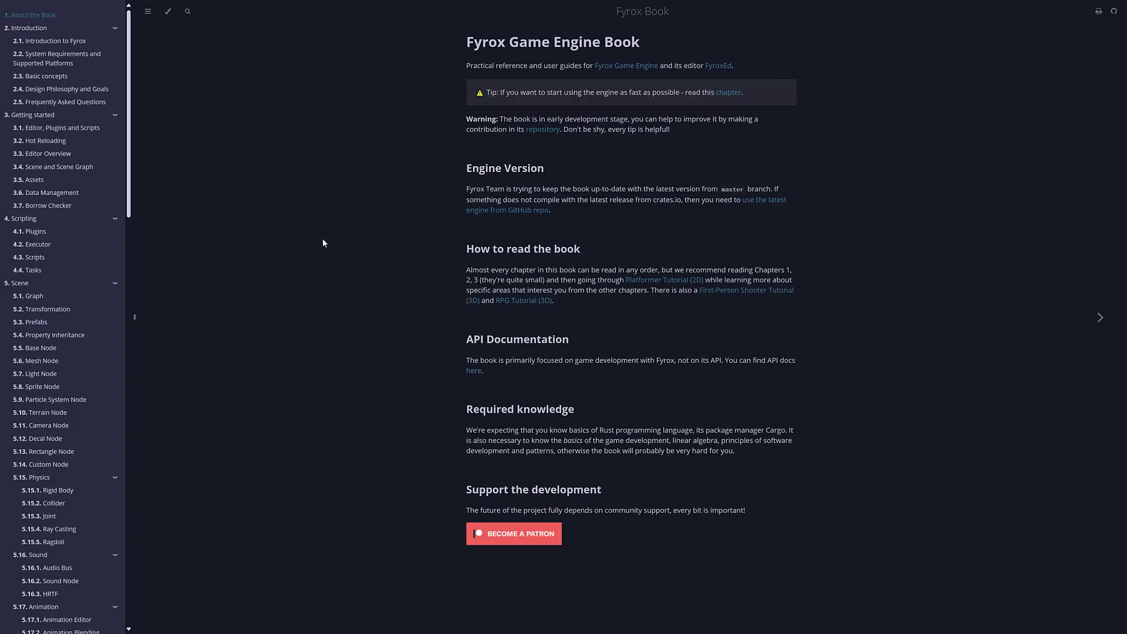
{"action": "key", "text": "alt+Left"}
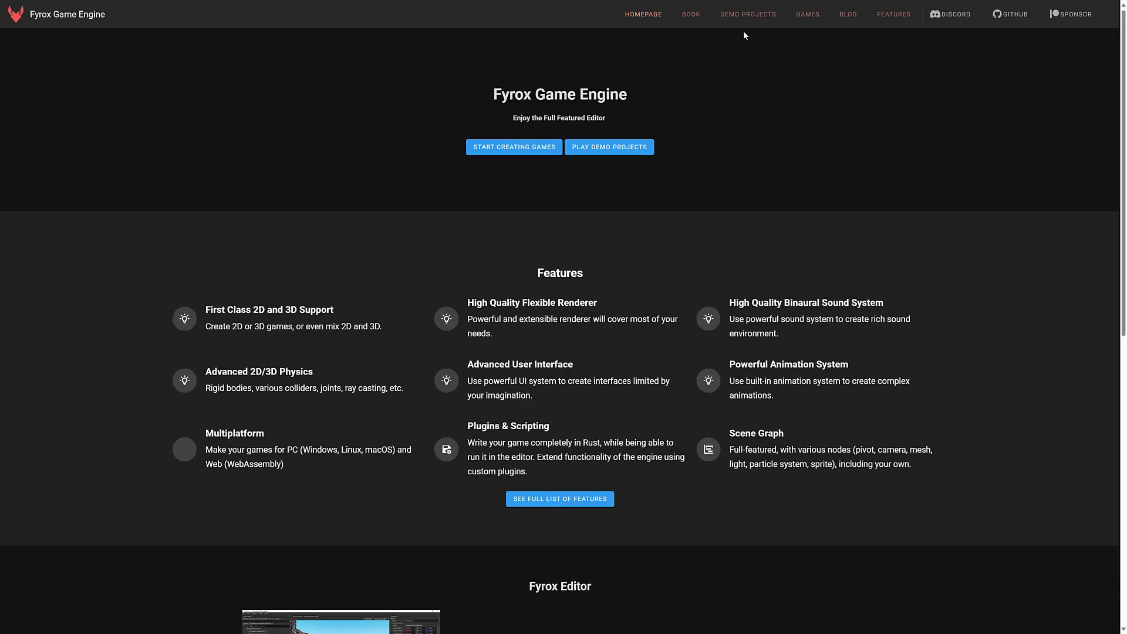
{"action": "left_click", "coordinate": [747, 14]}
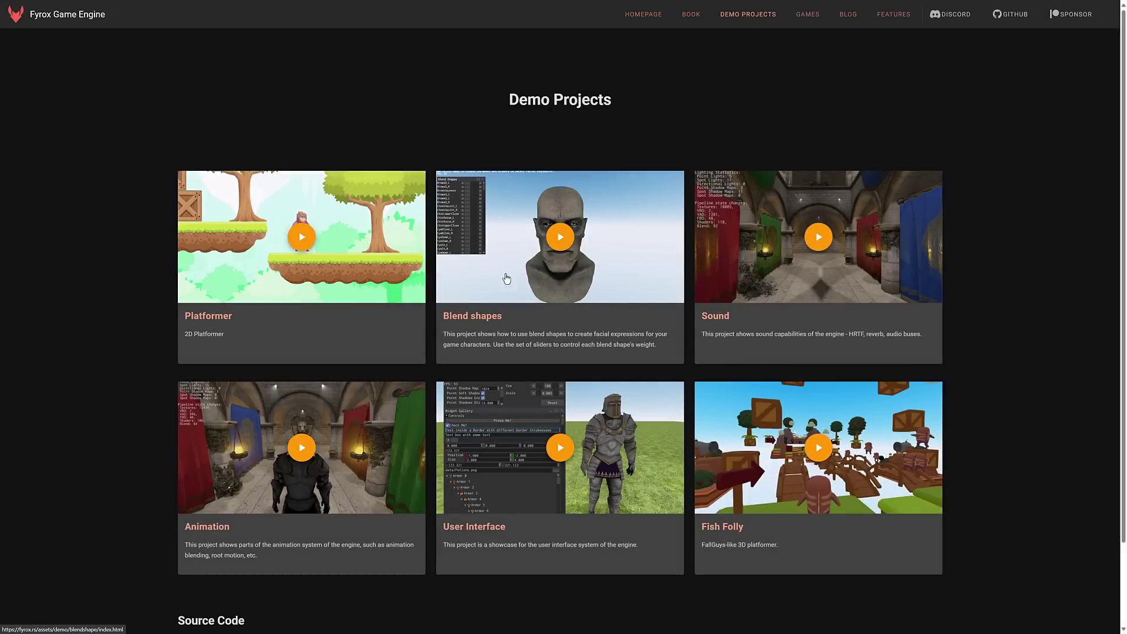
{"action": "key", "text": "alt+Left"}
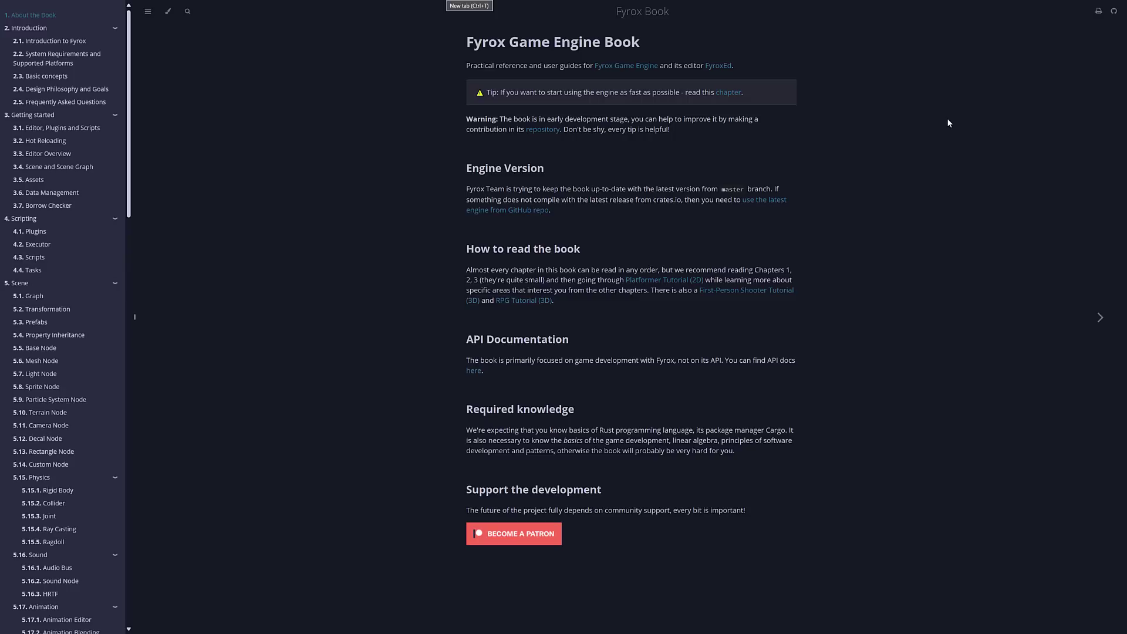
{"action": "key", "text": "alt+Left"}
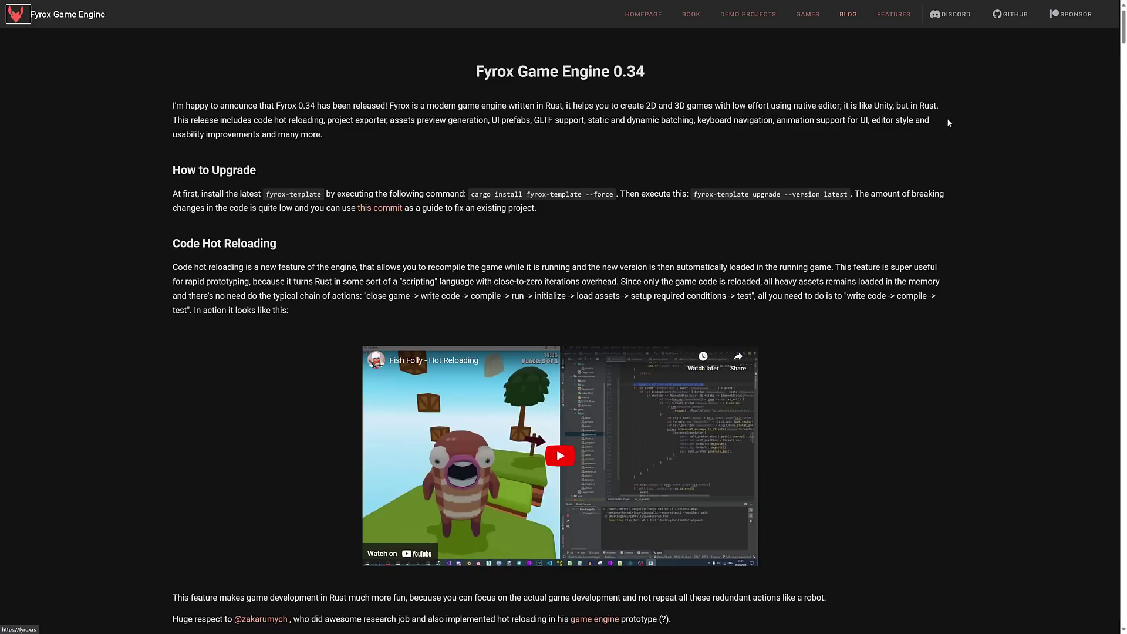
- Read from Code Hot Reloading past Editor Style down to Multi-Script Support and Project Exporter
{"action": "left_click_drag", "start_coordinate": [310, 245], "coordinate": [172, 244]}
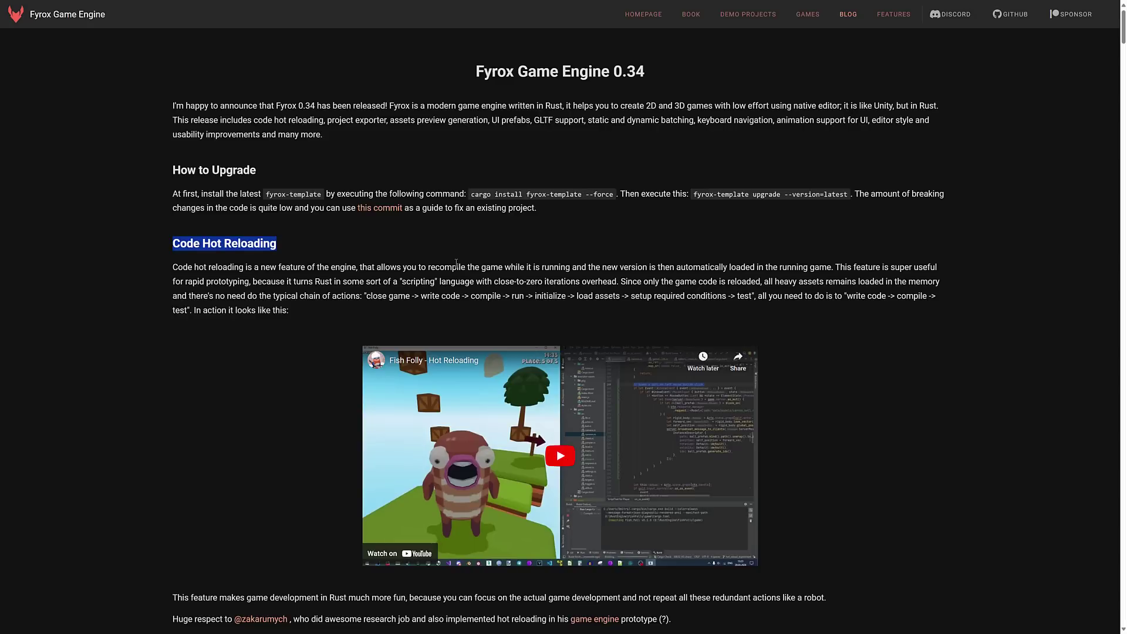
{"action": "scroll", "coordinate": [835, 325], "scroll_direction": "down", "scroll_amount": 7}
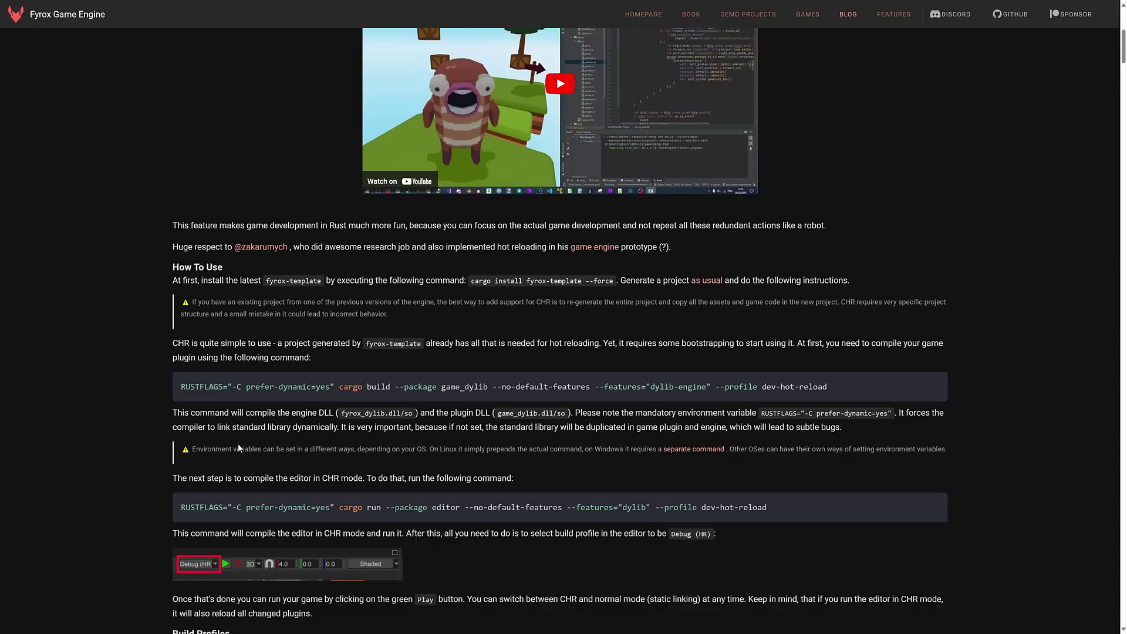
{"action": "scroll", "coordinate": [449, 372], "scroll_direction": "down", "scroll_amount": 7}
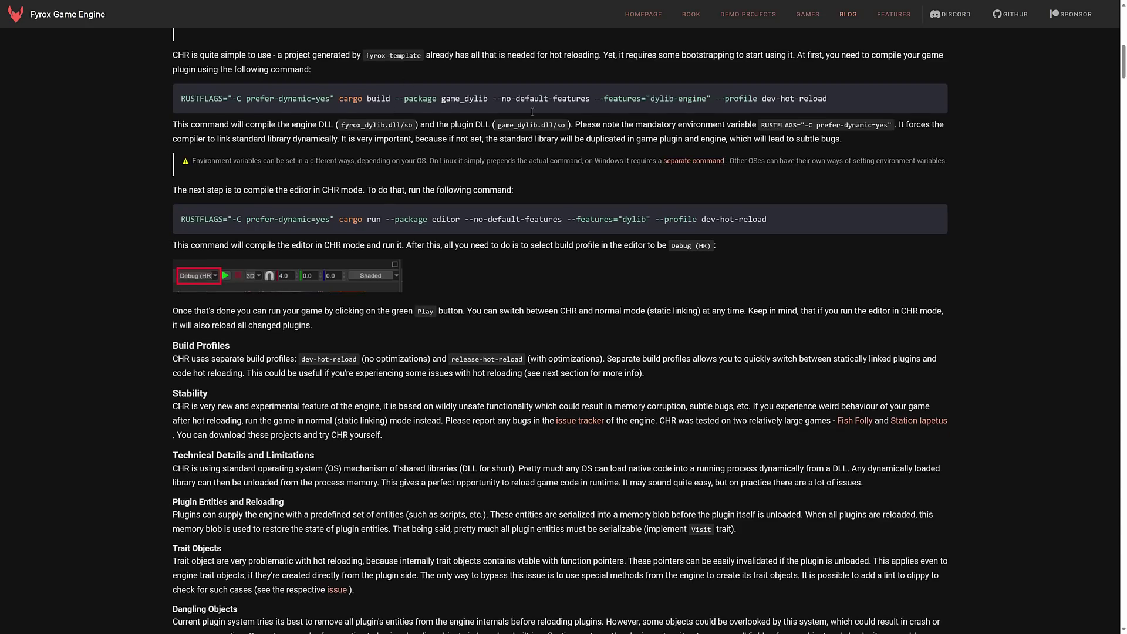
{"action": "scroll", "coordinate": [628, 281], "scroll_direction": "down", "scroll_amount": 8}
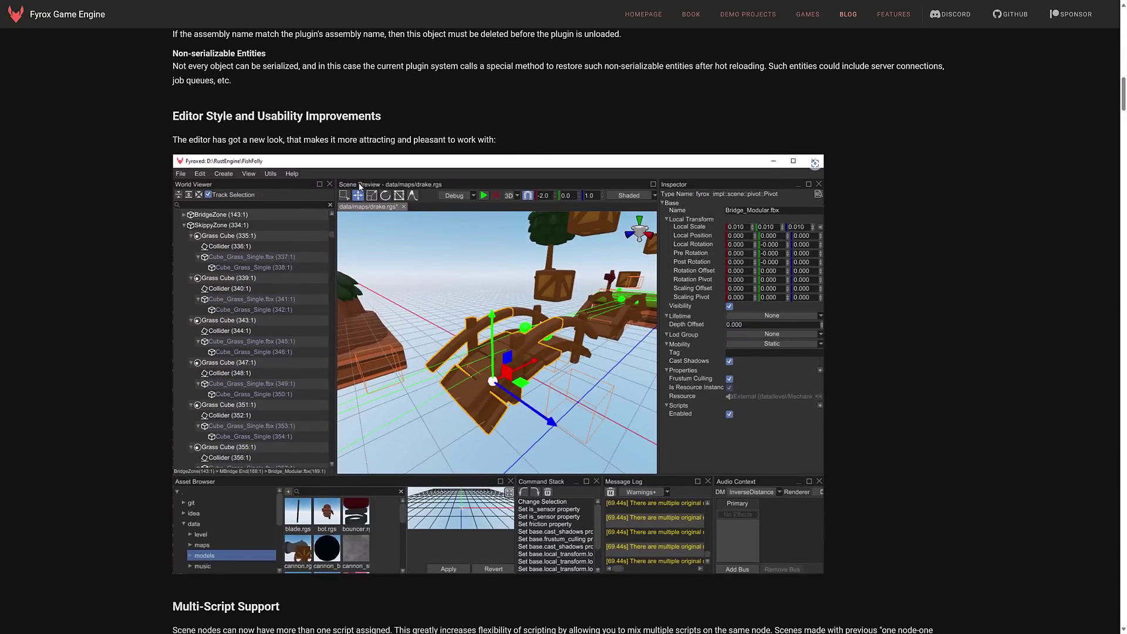
{"action": "scroll", "coordinate": [490, 241], "scroll_direction": "down", "scroll_amount": 5}
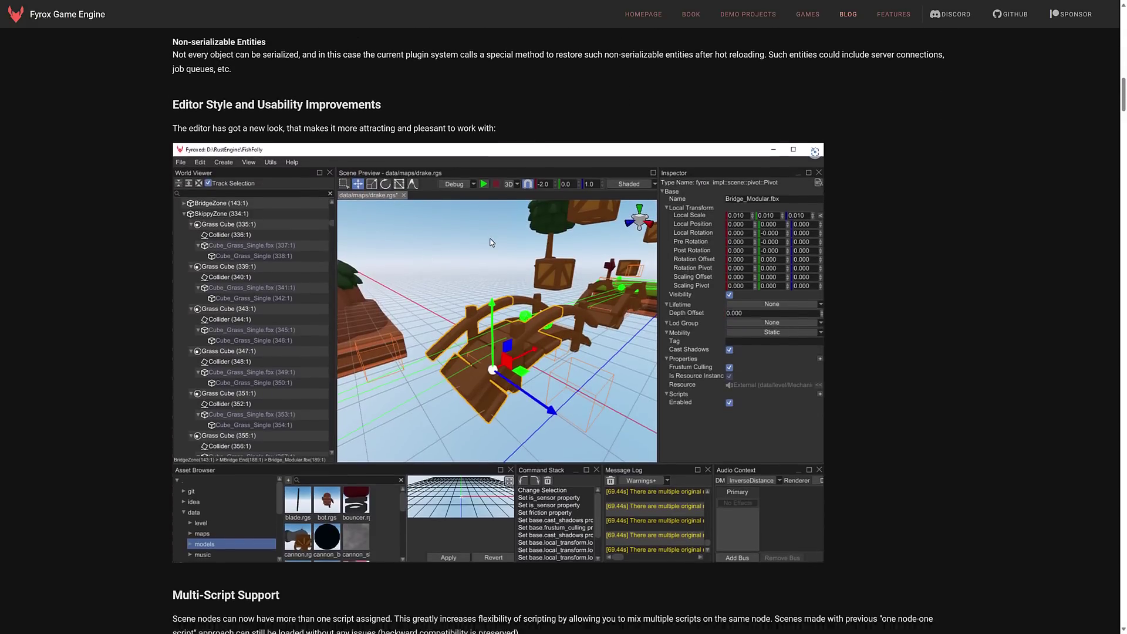
{"action": "scroll", "coordinate": [490, 237], "scroll_direction": "down", "scroll_amount": 2}
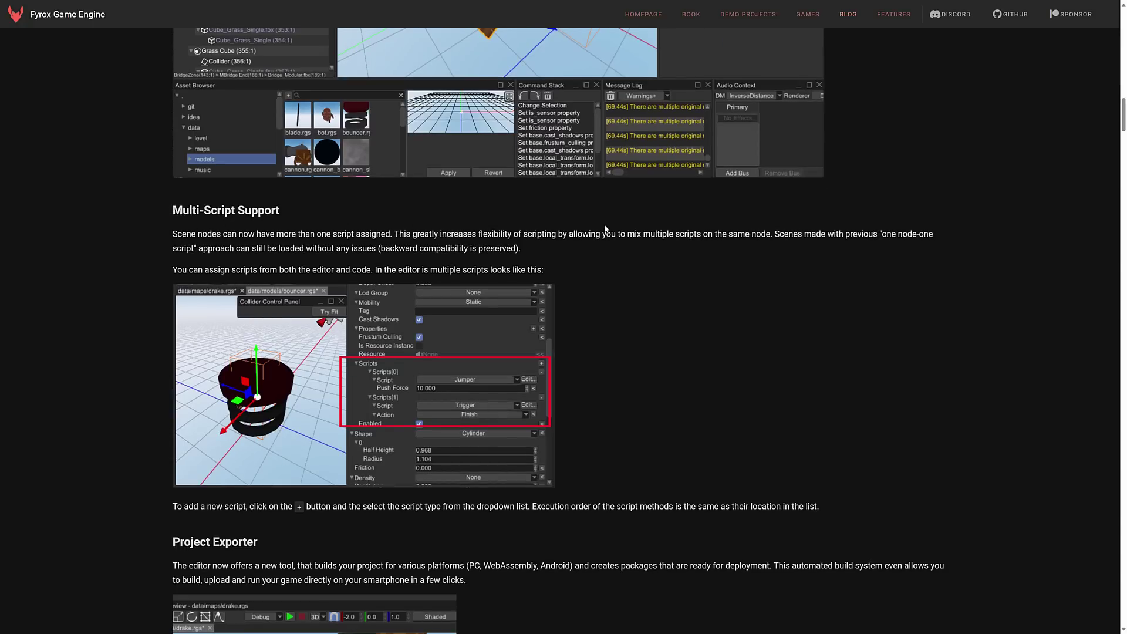
{"action": "scroll", "coordinate": [672, 272], "scroll_direction": "down", "scroll_amount": 3}
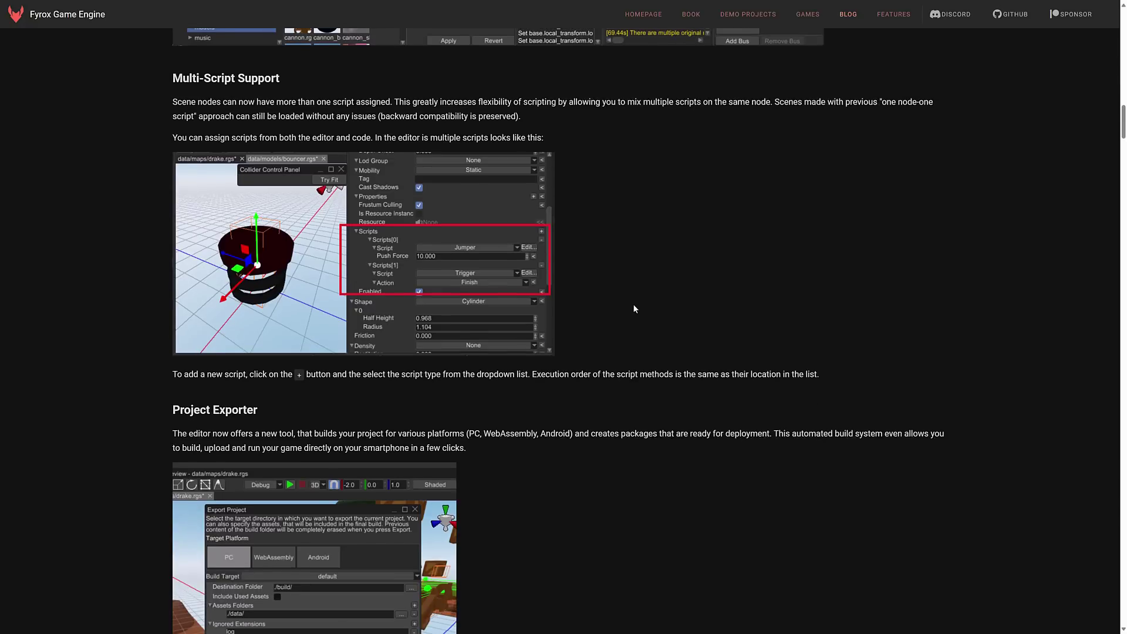
{"action": "scroll", "coordinate": [634, 309], "scroll_direction": "down", "scroll_amount": 6}
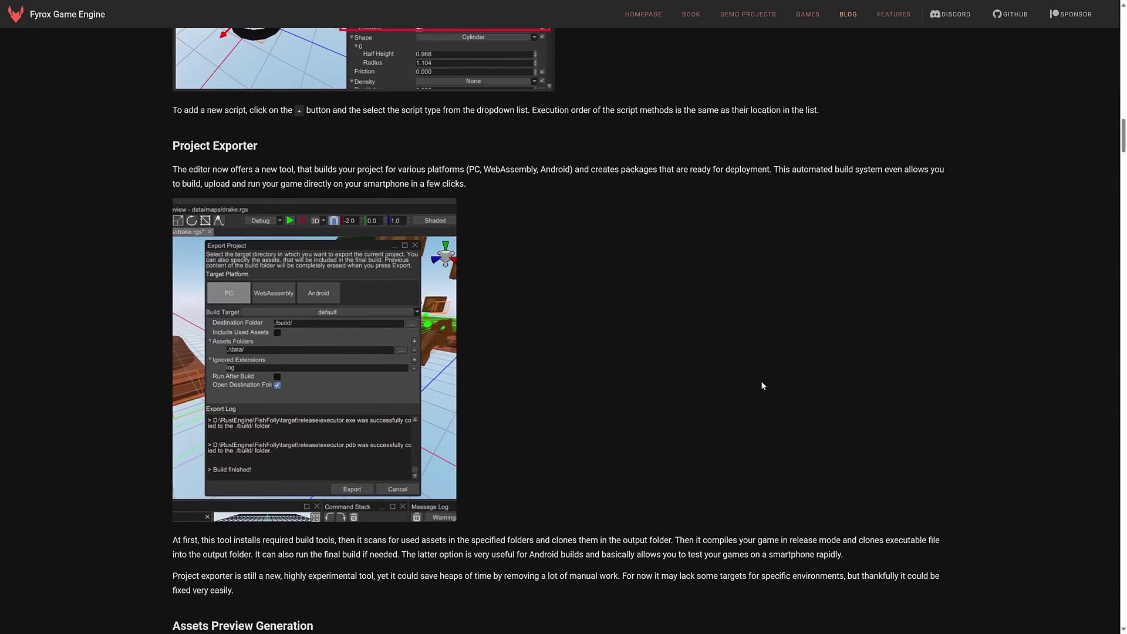
- Scroll on to the asset previews, GLTF Support via the gltf feature, and batching sections
{"action": "scroll", "coordinate": [685, 369], "scroll_direction": "down", "scroll_amount": 4}
{"action": "scroll", "coordinate": [686, 374], "scroll_direction": "down", "scroll_amount": 7}
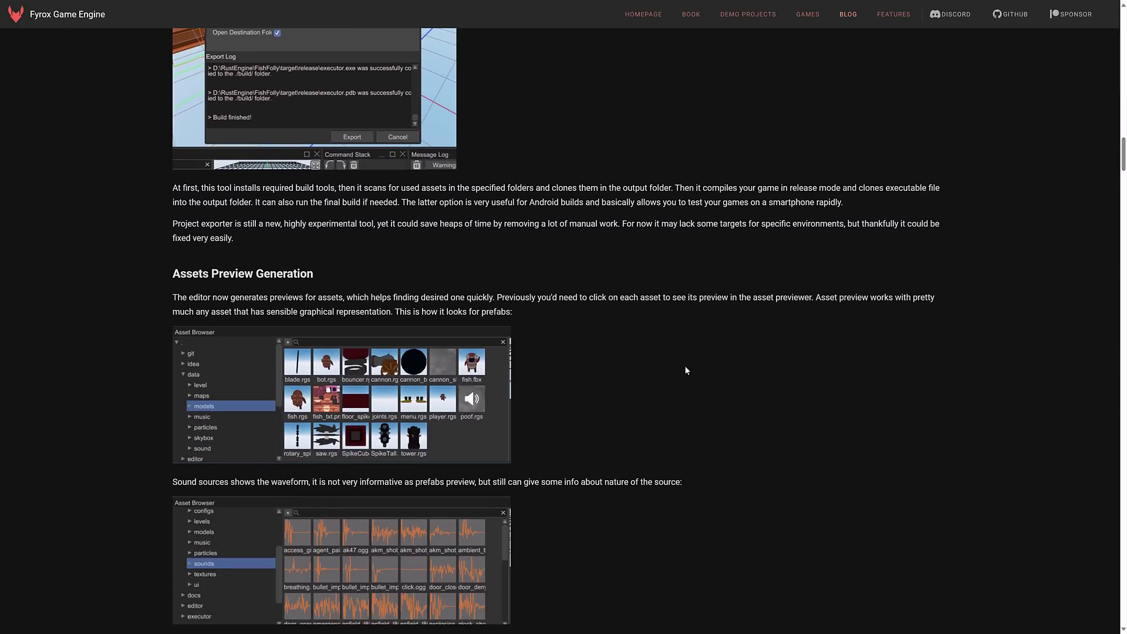
{"action": "scroll", "coordinate": [684, 364], "scroll_direction": "down", "scroll_amount": 3}
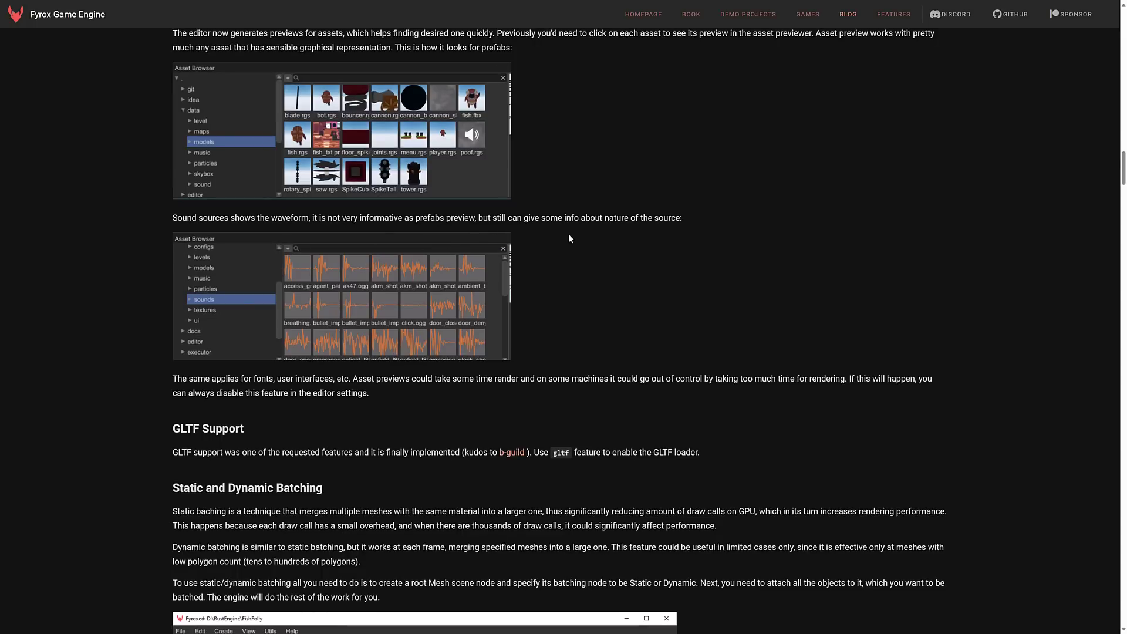
{"action": "scroll", "coordinate": [569, 235], "scroll_direction": "down", "scroll_amount": 5}
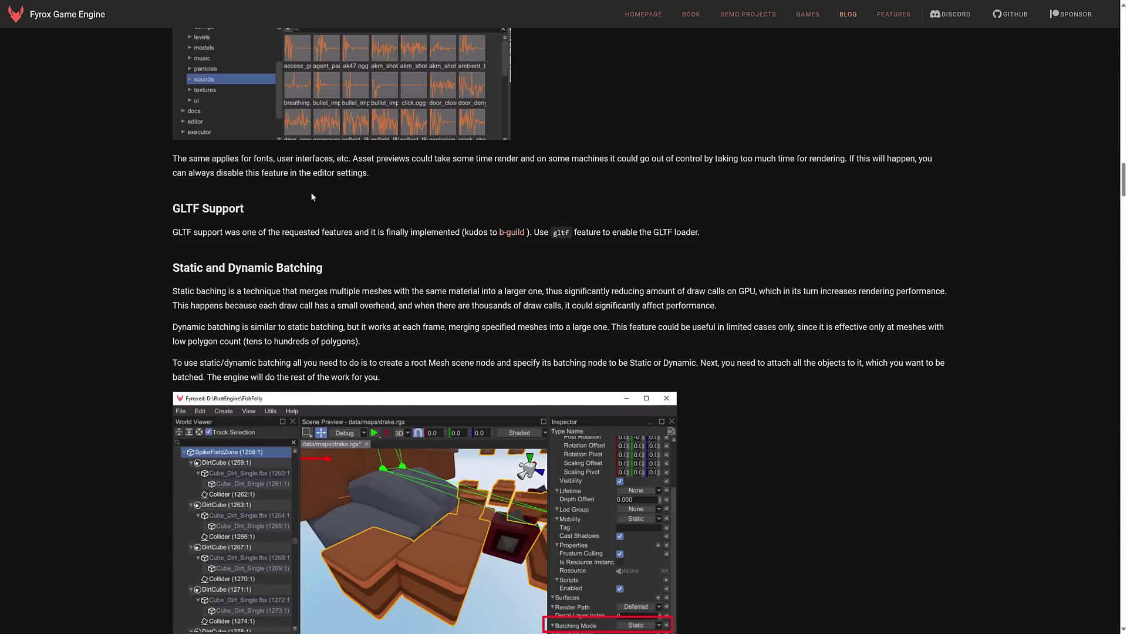
- Scroll down the 0.34 post past Keyboard Navigation and Animations in UI to Grid and UI Prefabs
{"action": "scroll", "coordinate": [320, 200], "scroll_direction": "down", "scroll_amount": 3}
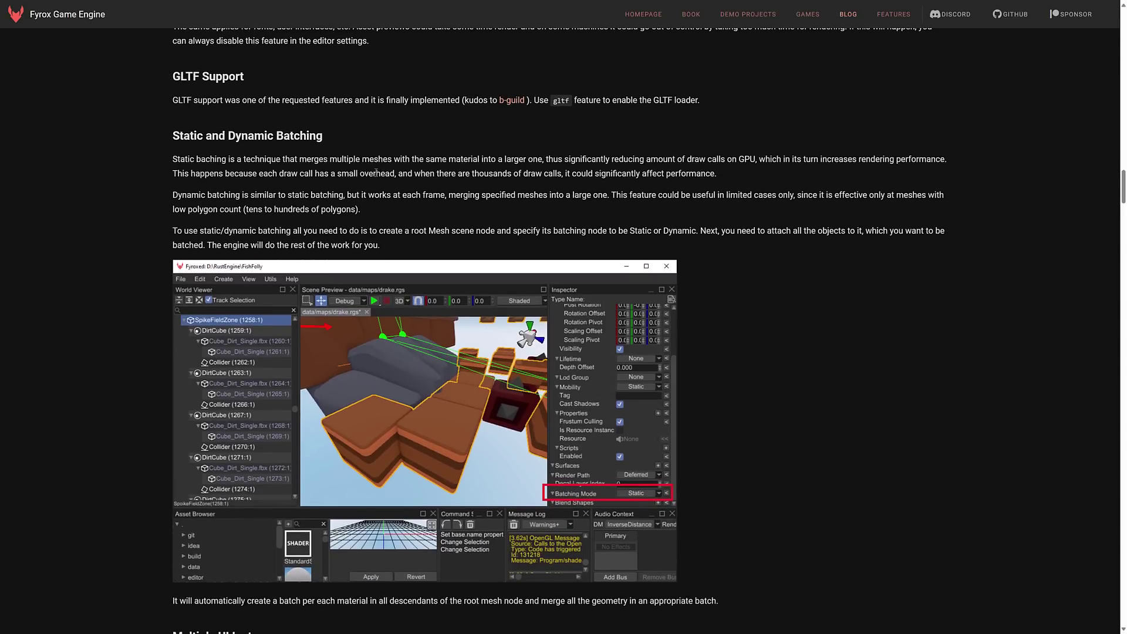
{"action": "scroll", "coordinate": [901, 265], "scroll_direction": "down", "scroll_amount": 3}
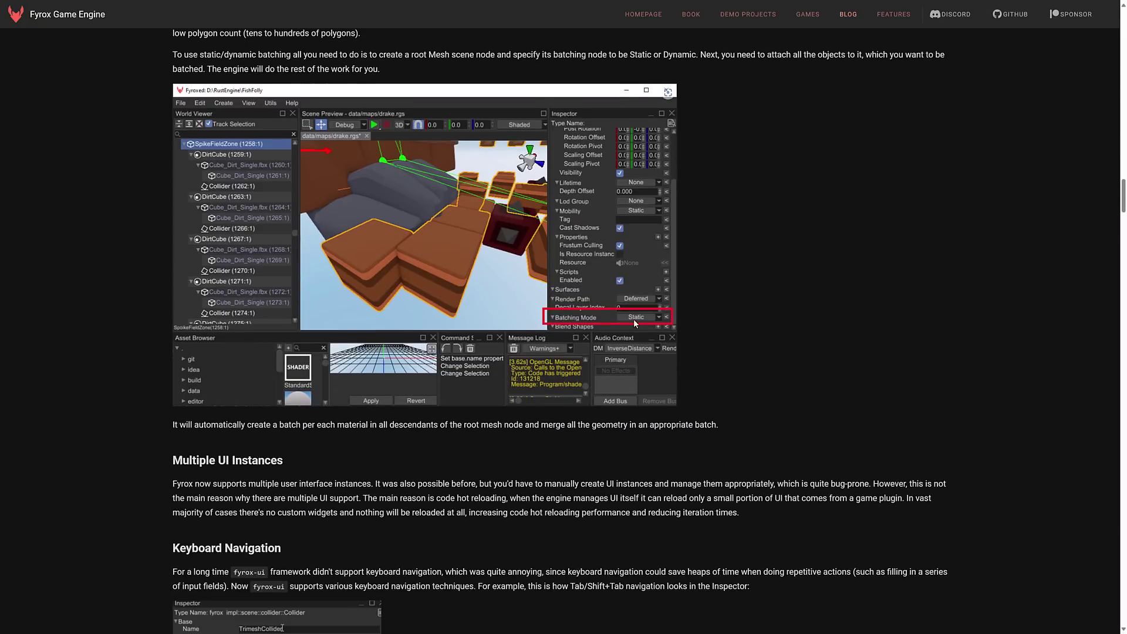
{"action": "scroll", "coordinate": [786, 370], "scroll_direction": "down", "scroll_amount": 3}
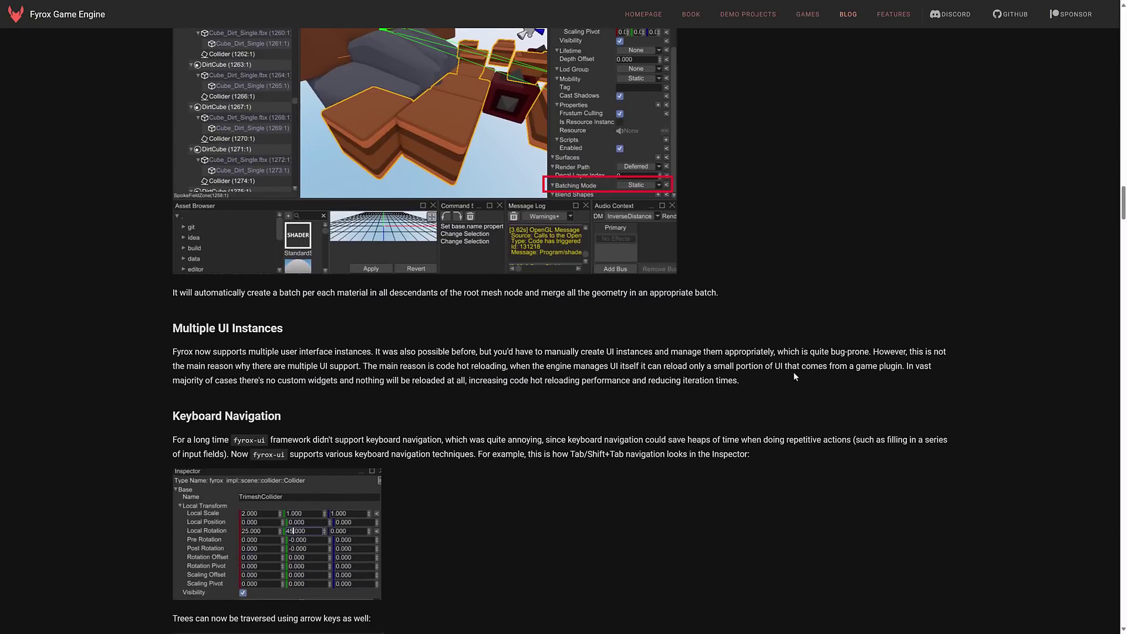
{"action": "scroll", "coordinate": [794, 373], "scroll_direction": "down", "scroll_amount": 4}
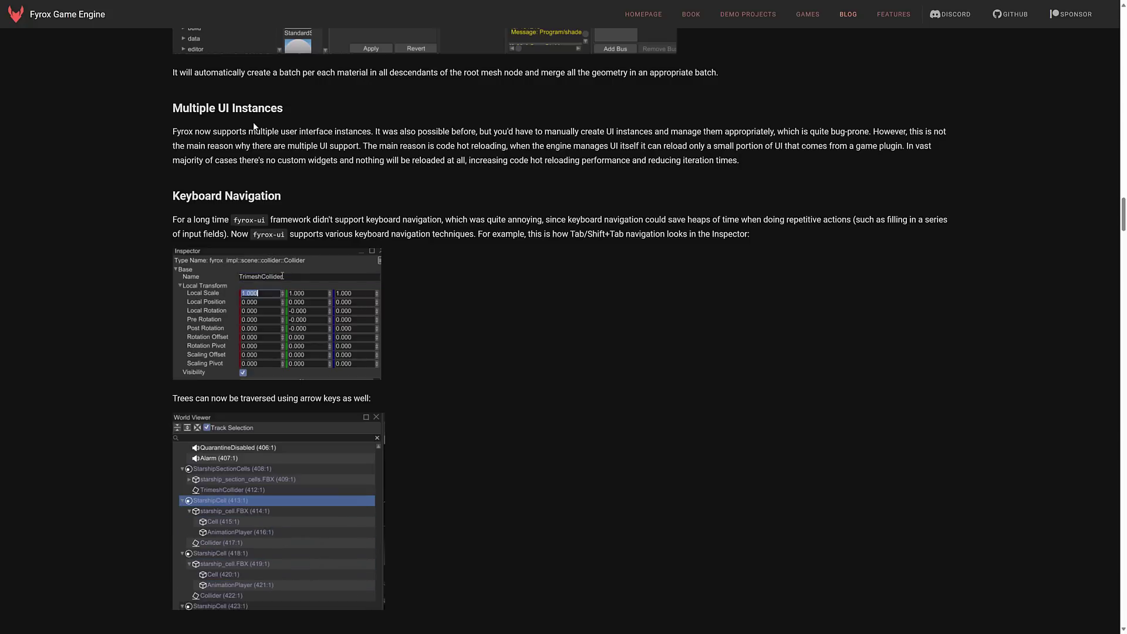
{"action": "scroll", "coordinate": [243, 146], "scroll_direction": "down", "scroll_amount": 1}
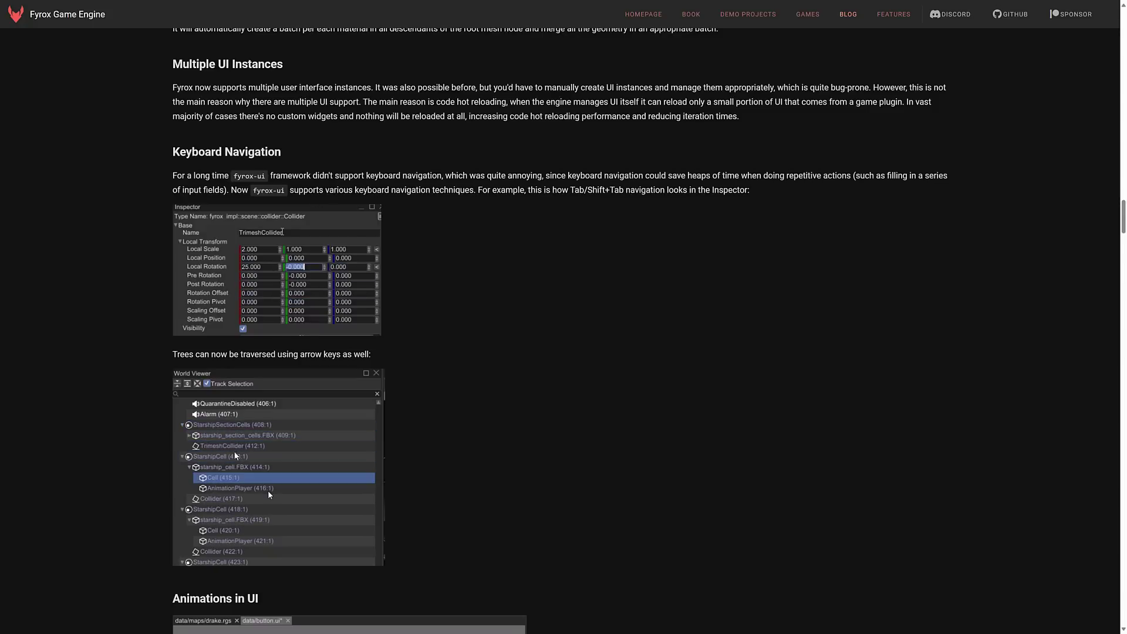
{"action": "scroll", "coordinate": [538, 403], "scroll_direction": "down", "scroll_amount": 2}
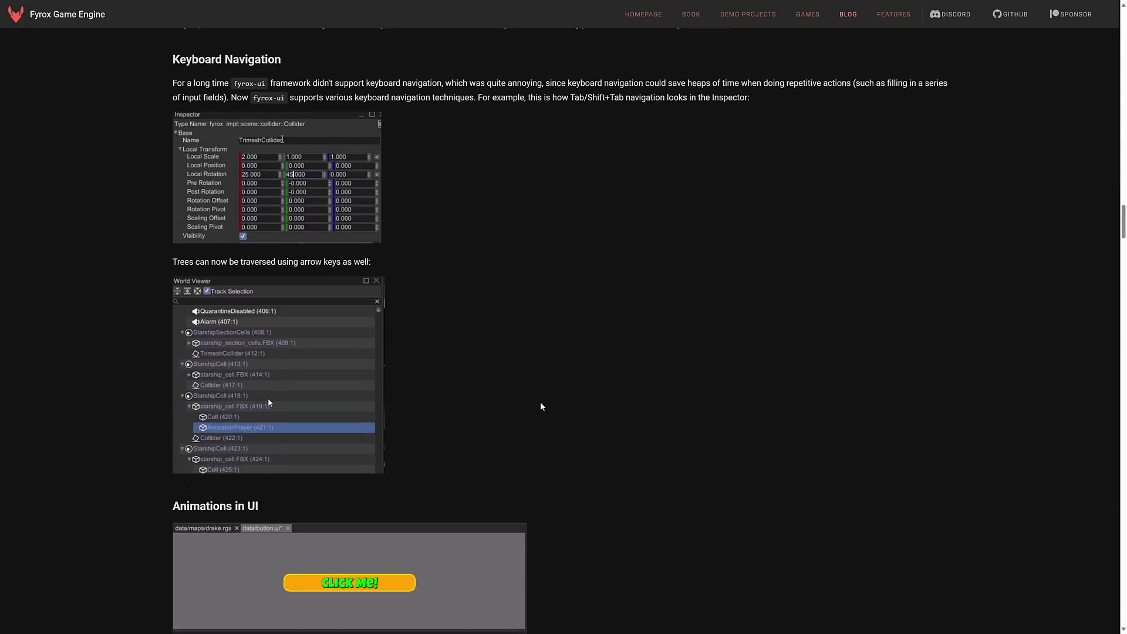
{"action": "scroll", "coordinate": [540, 406], "scroll_direction": "down", "scroll_amount": 6}
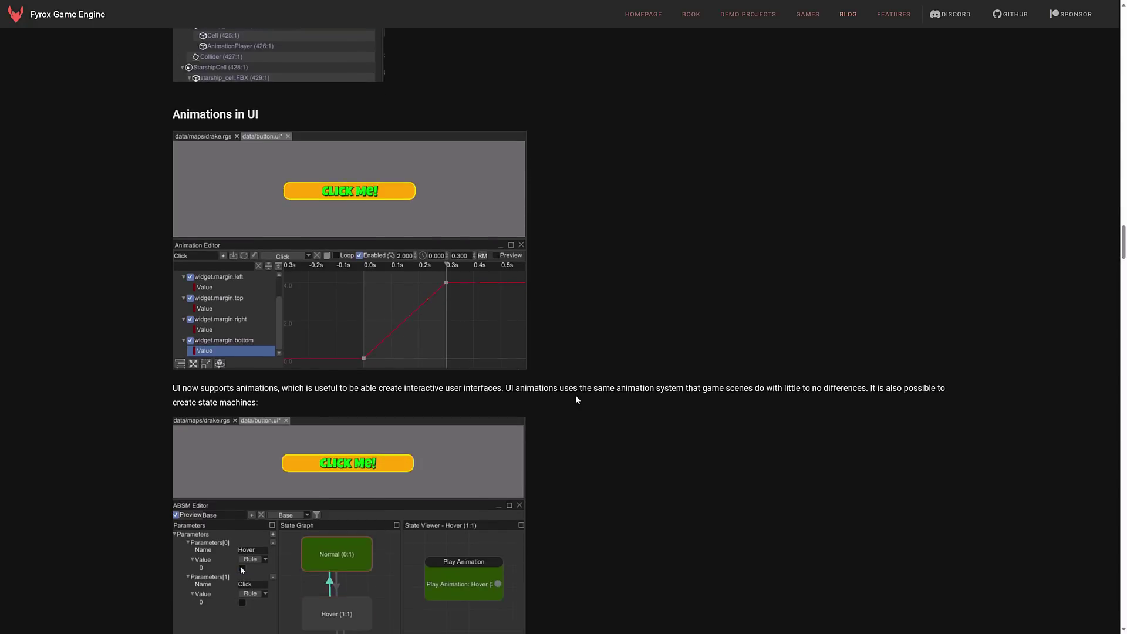
{"action": "scroll", "coordinate": [575, 399], "scroll_direction": "down", "scroll_amount": 1}
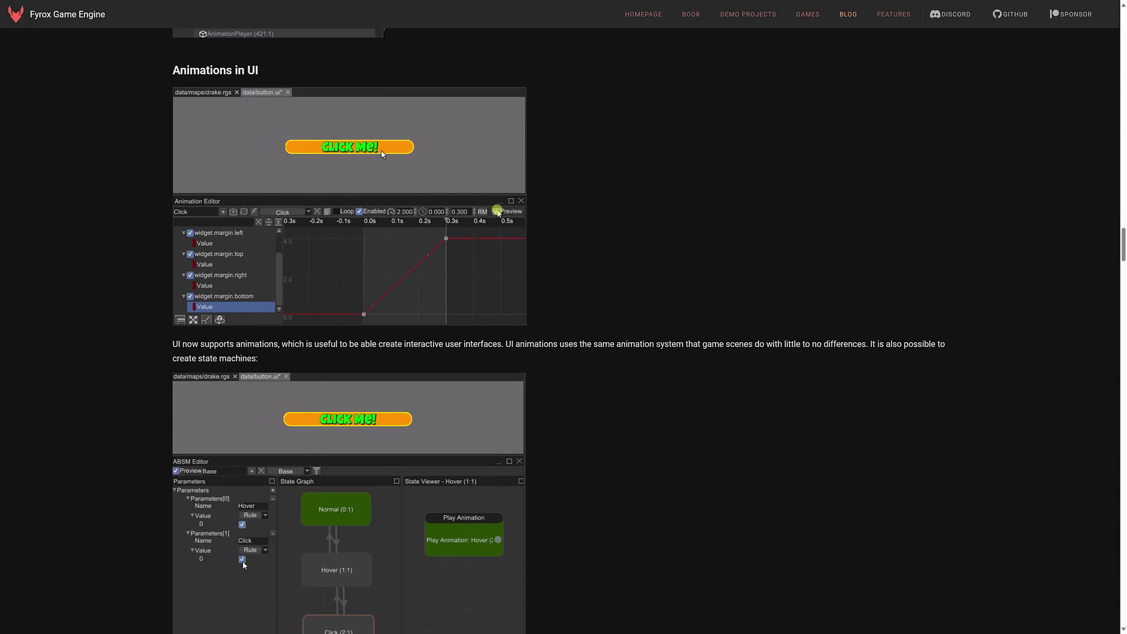
{"action": "scroll", "coordinate": [564, 317], "scroll_direction": "down", "scroll_amount": 2}
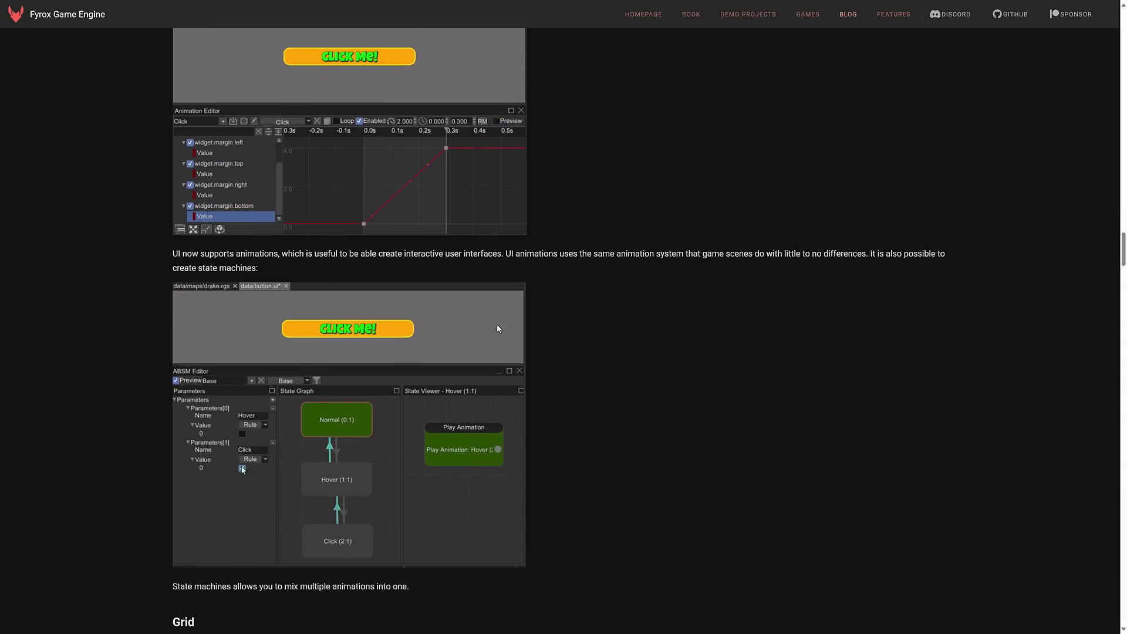
{"action": "scroll", "coordinate": [563, 317], "scroll_direction": "down", "scroll_amount": 2}
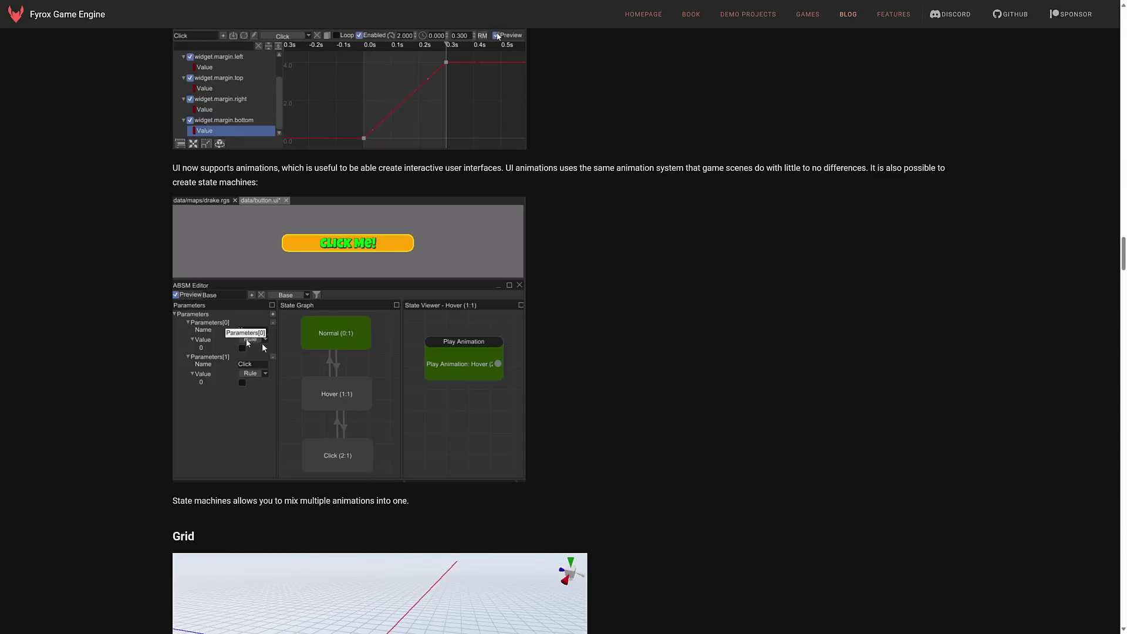
{"action": "scroll", "coordinate": [554, 375], "scroll_direction": "down", "scroll_amount": 5}
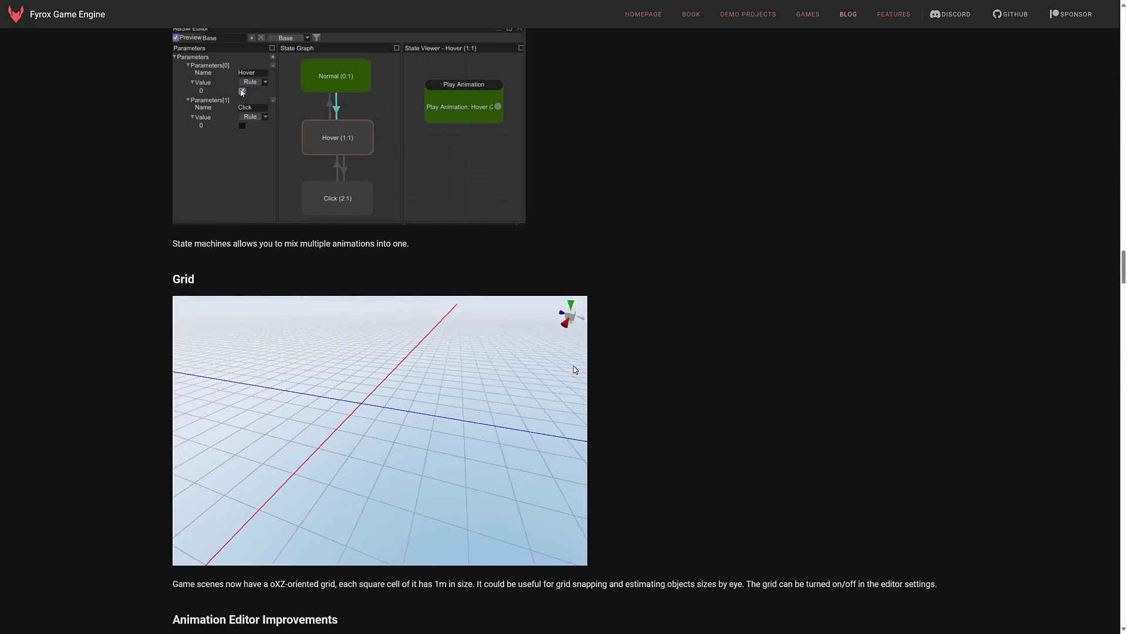
{"action": "scroll", "coordinate": [575, 370], "scroll_direction": "down", "scroll_amount": 3}
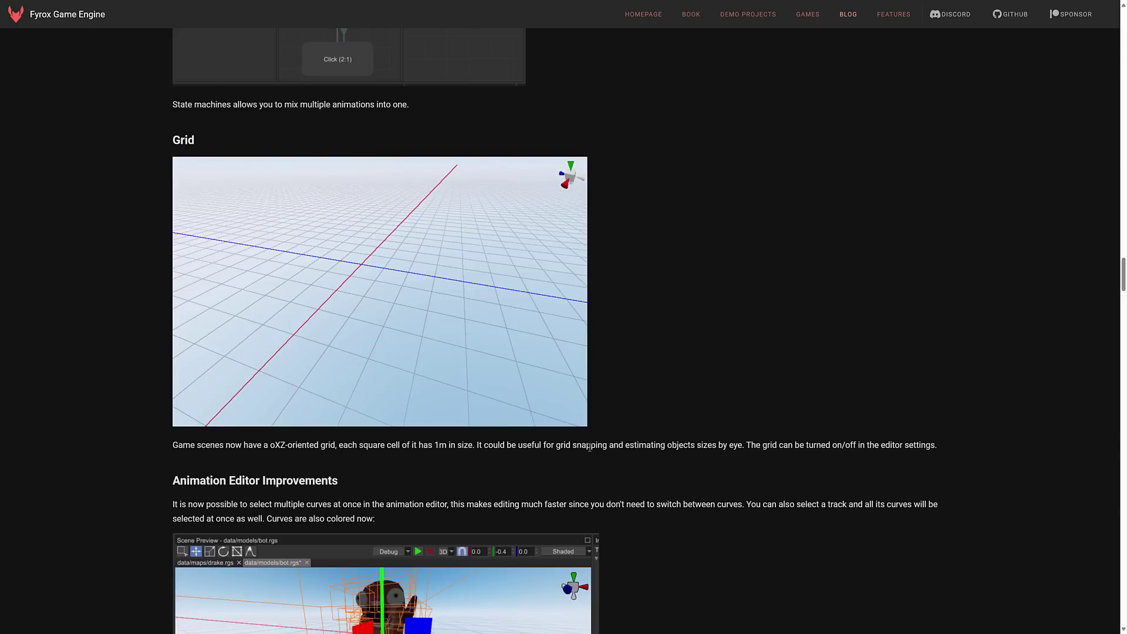
{"action": "scroll", "coordinate": [638, 449], "scroll_direction": "down", "scroll_amount": 1}
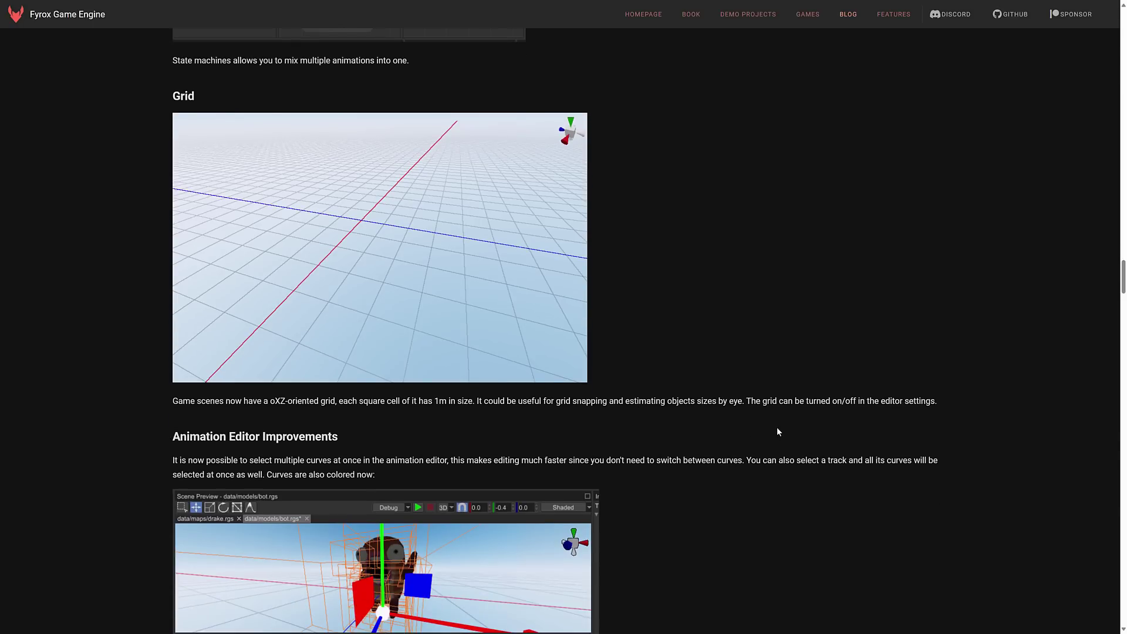
{"action": "scroll", "coordinate": [777, 428], "scroll_direction": "down", "scroll_amount": 5}
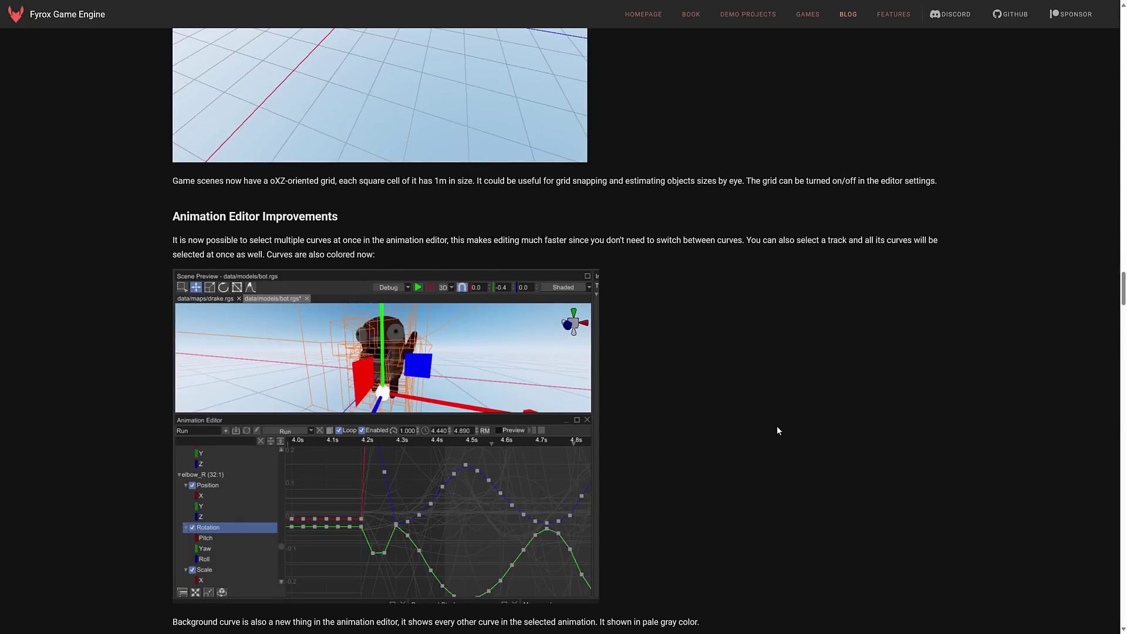
{"action": "scroll", "coordinate": [777, 429], "scroll_direction": "down", "scroll_amount": 8}
{"action": "scroll", "coordinate": [776, 430], "scroll_direction": "down", "scroll_amount": 2}
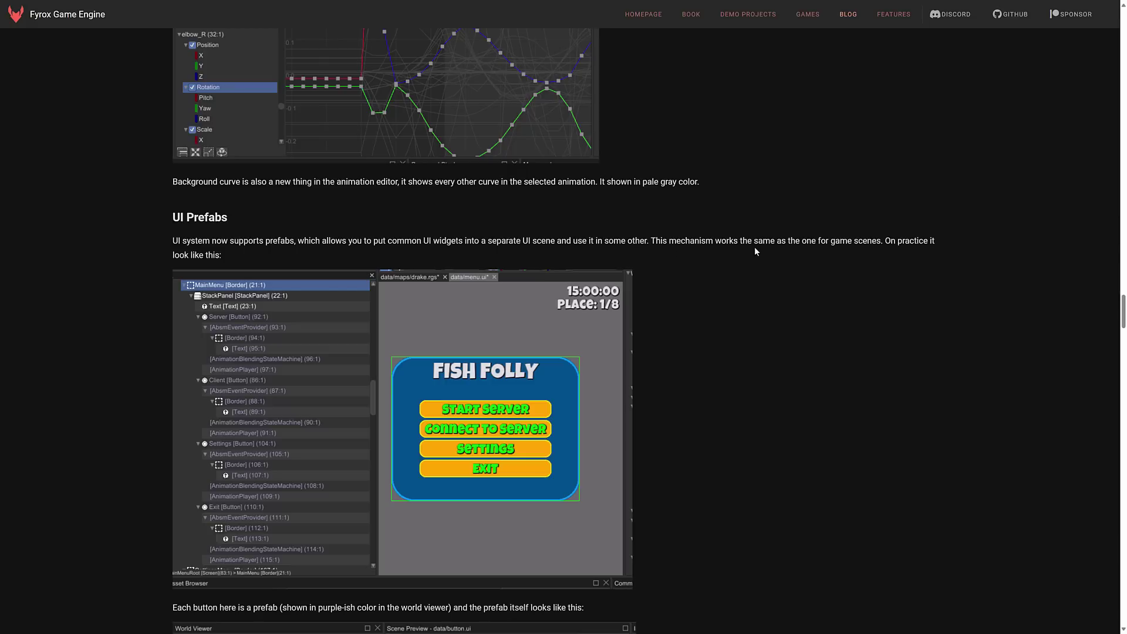
- Scroll past World Viewer, Shape Casting and Rendering Statistics to Scene Preview and Mesh Control Panel
{"action": "scroll", "coordinate": [755, 247], "scroll_direction": "down", "scroll_amount": 3}
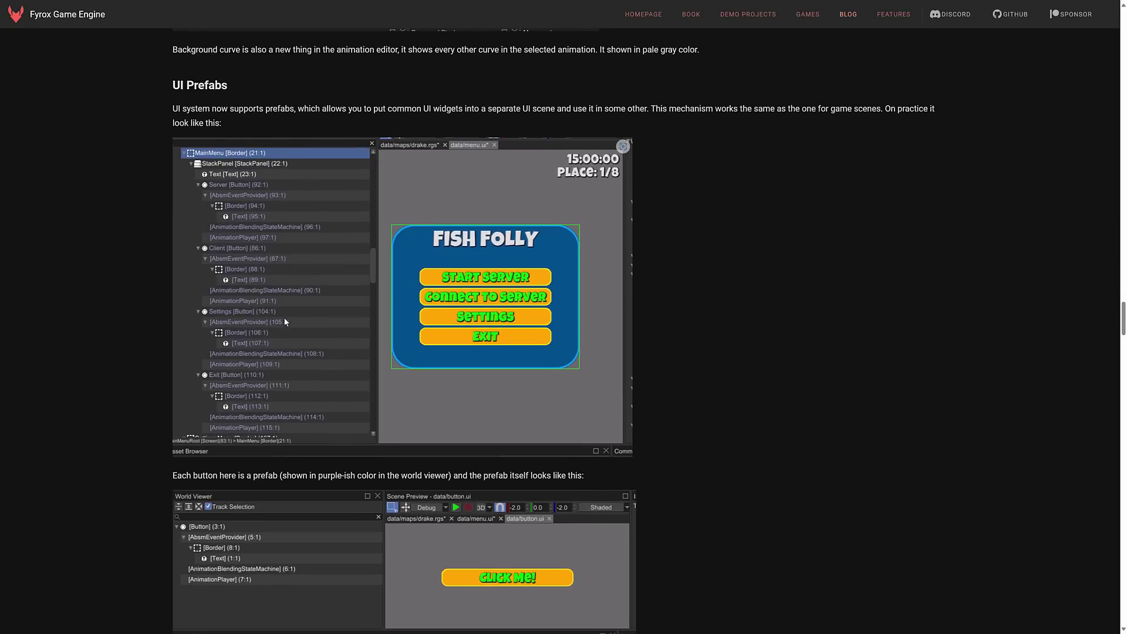
{"action": "scroll", "coordinate": [652, 317], "scroll_direction": "down", "scroll_amount": 10}
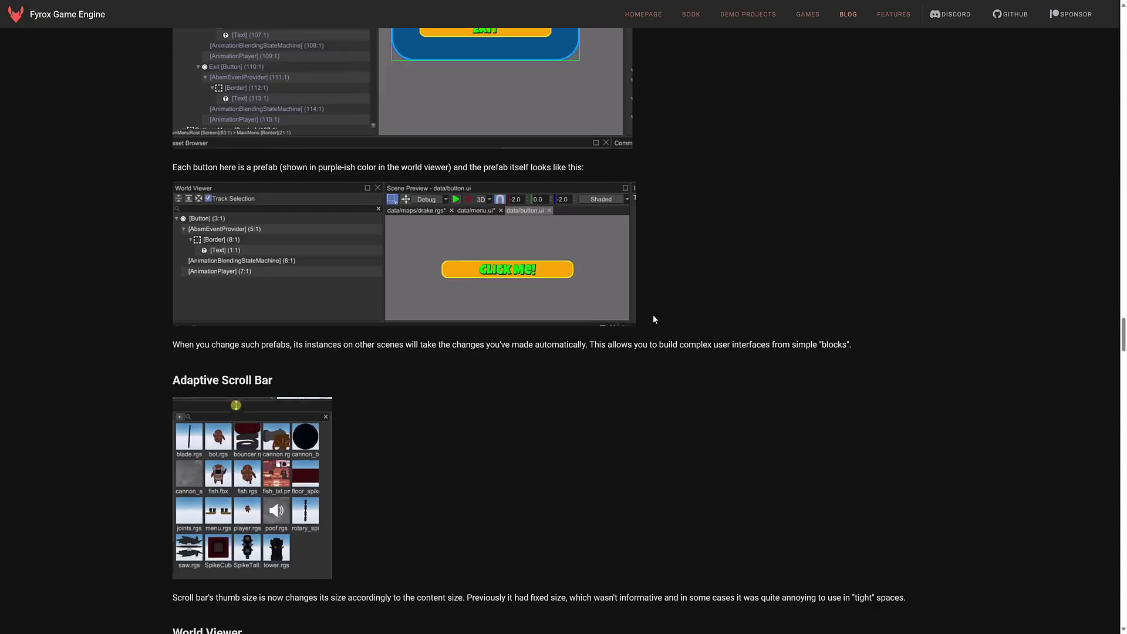
{"action": "scroll", "coordinate": [653, 317], "scroll_direction": "down", "scroll_amount": 2}
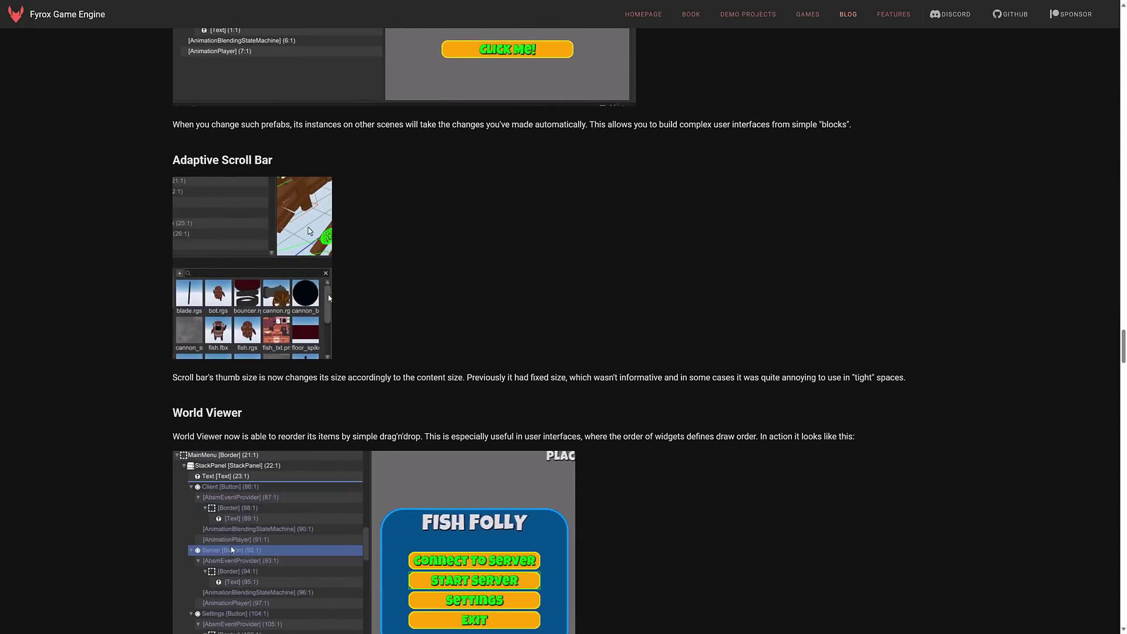
{"action": "scroll", "coordinate": [353, 319], "scroll_direction": "down", "scroll_amount": 1}
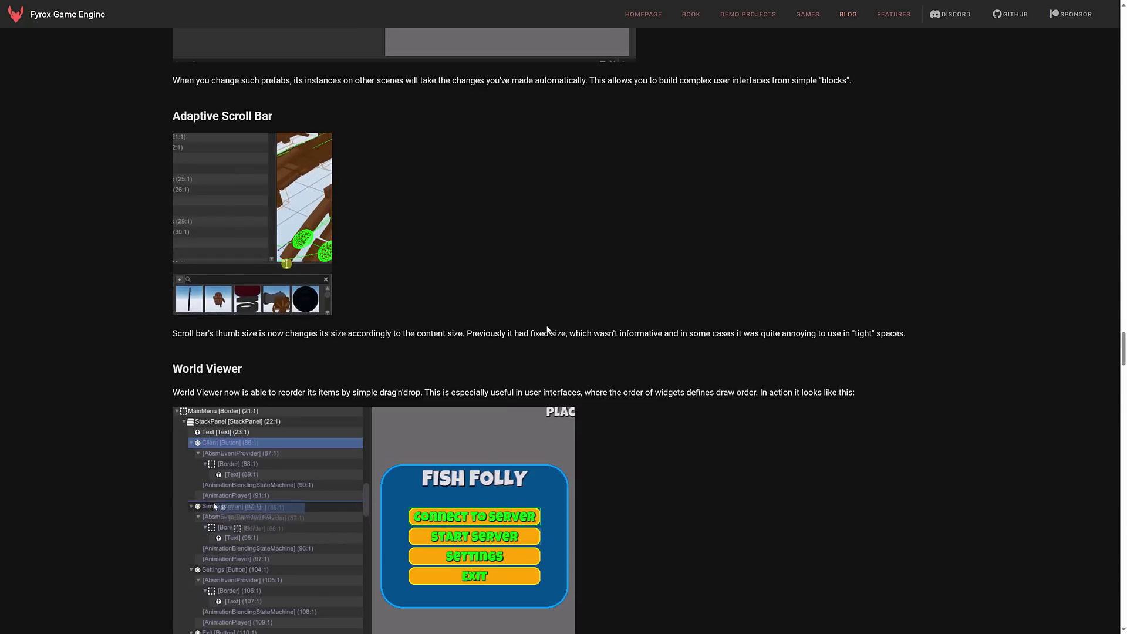
{"action": "scroll", "coordinate": [703, 325], "scroll_direction": "down", "scroll_amount": 4}
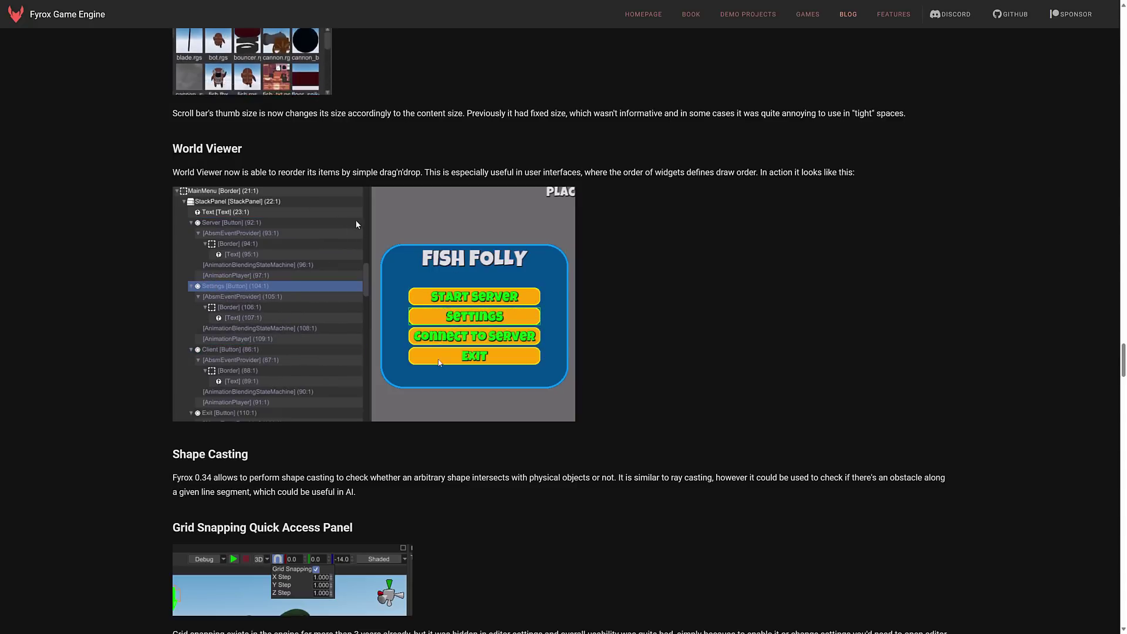
{"action": "scroll", "coordinate": [489, 221], "scroll_direction": "down", "scroll_amount": 5}
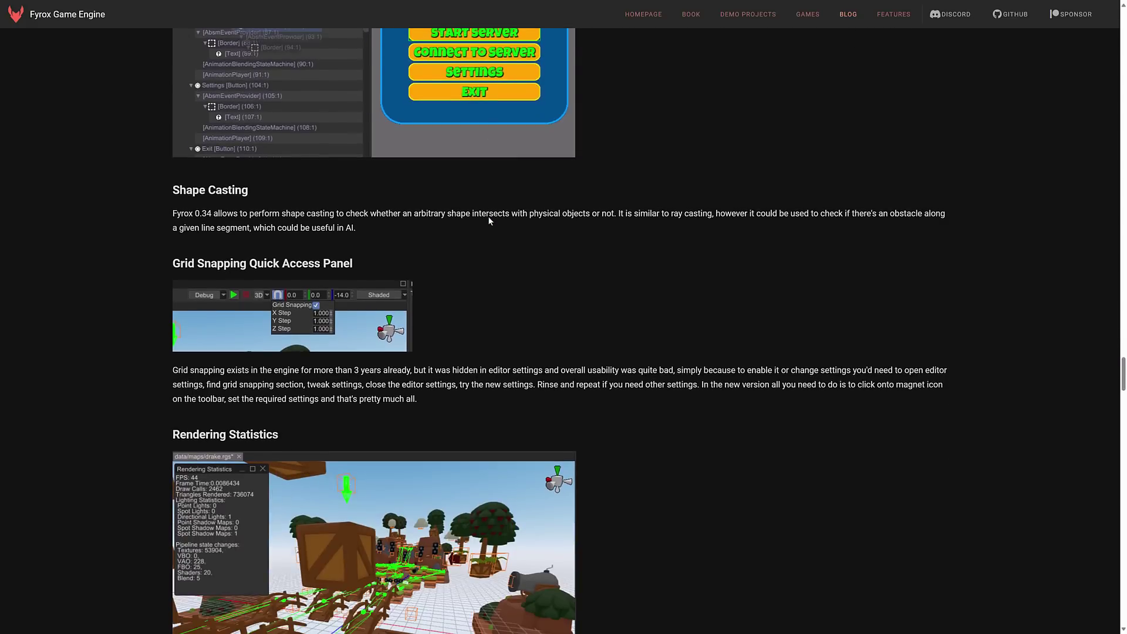
{"action": "scroll", "coordinate": [489, 220], "scroll_direction": "down", "scroll_amount": 1}
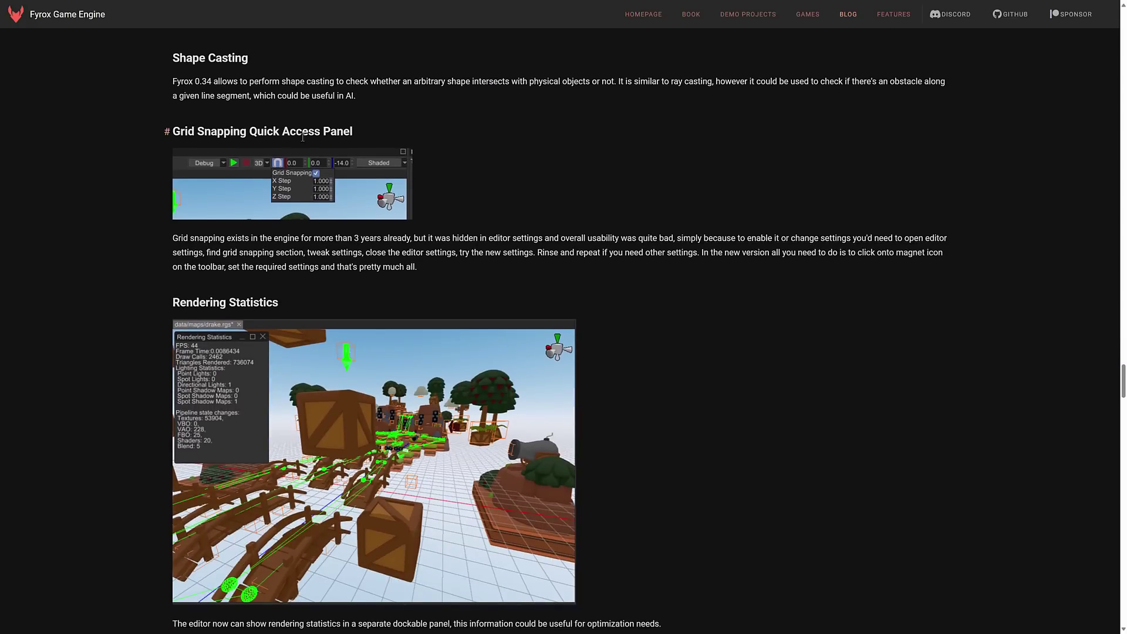
{"action": "scroll", "coordinate": [302, 137], "scroll_direction": "down", "scroll_amount": 4}
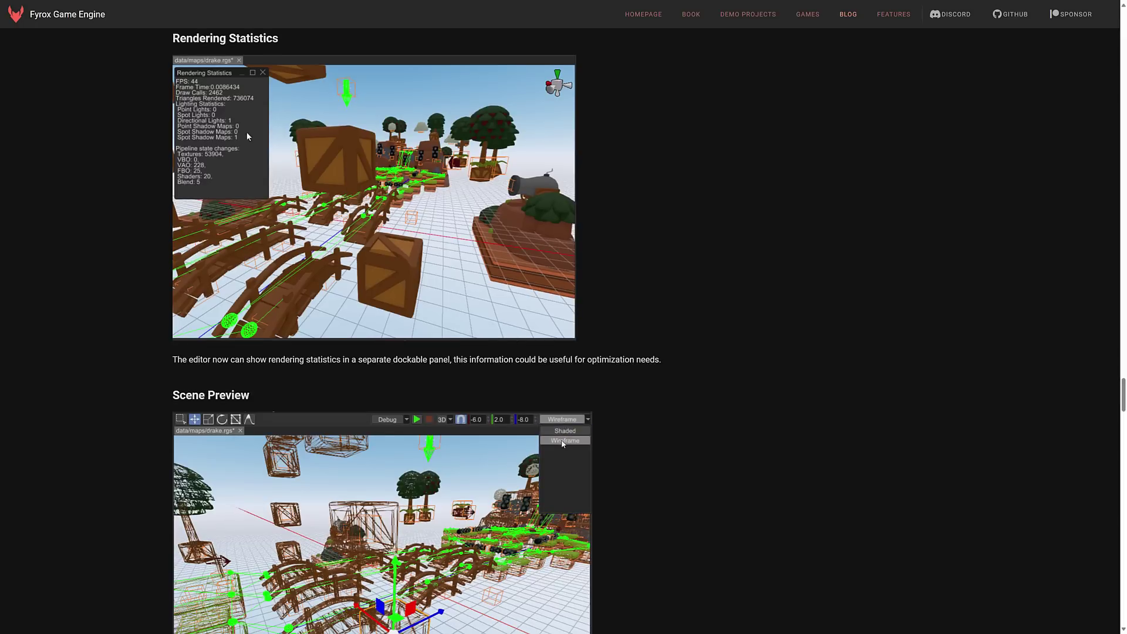
{"action": "scroll", "coordinate": [246, 136], "scroll_direction": "down", "scroll_amount": 1}
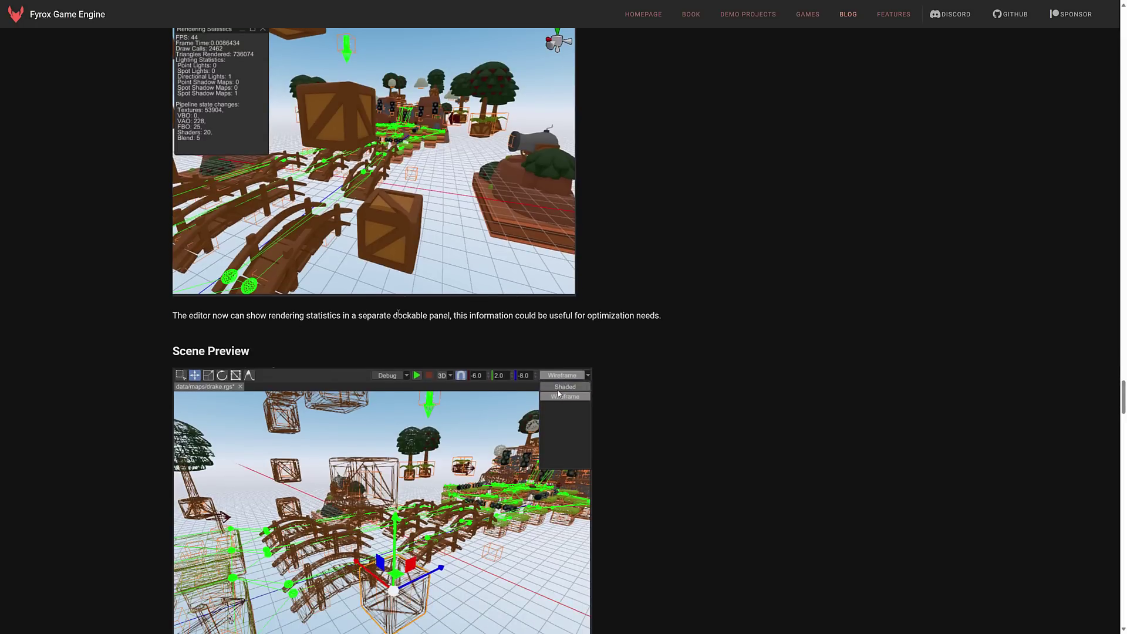
{"action": "scroll", "coordinate": [639, 329], "scroll_direction": "down", "scroll_amount": 3}
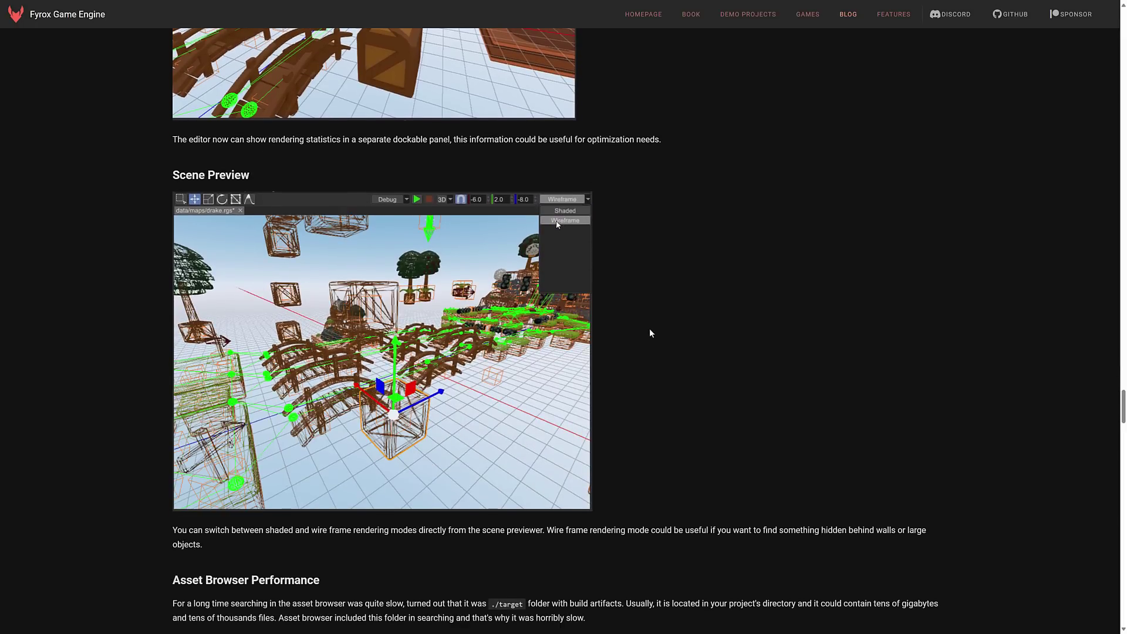
{"action": "scroll", "coordinate": [650, 331], "scroll_direction": "down", "scroll_amount": 2}
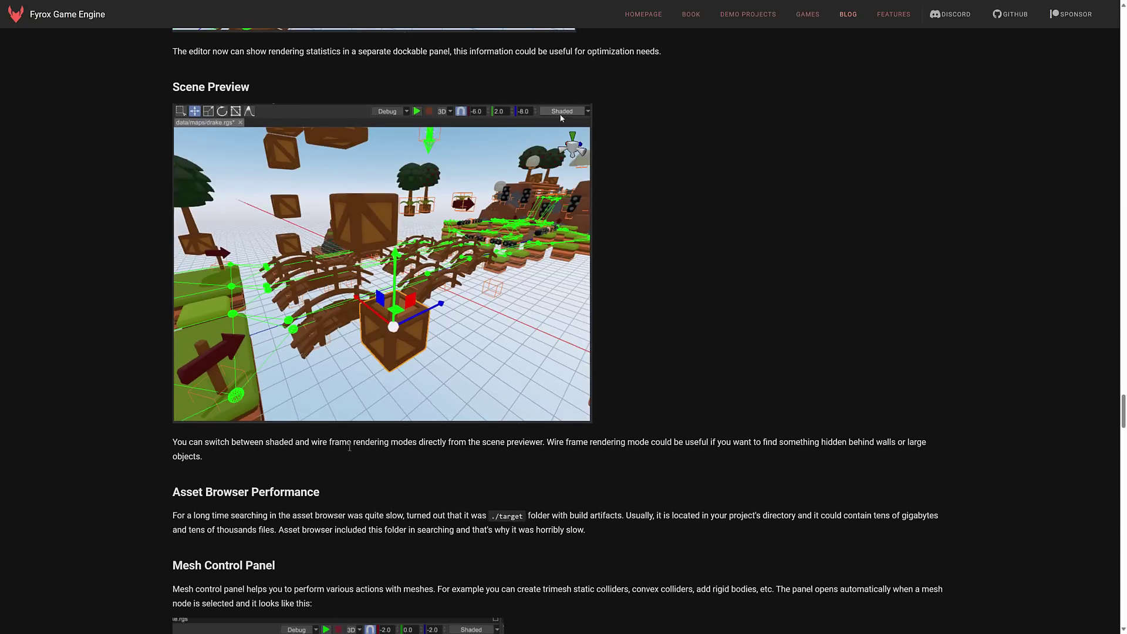
- Switch the lab level's scene preview from Shaded to Wireframe rendering in FyroxEd
{"action": "key", "text": "alt+Tab"}
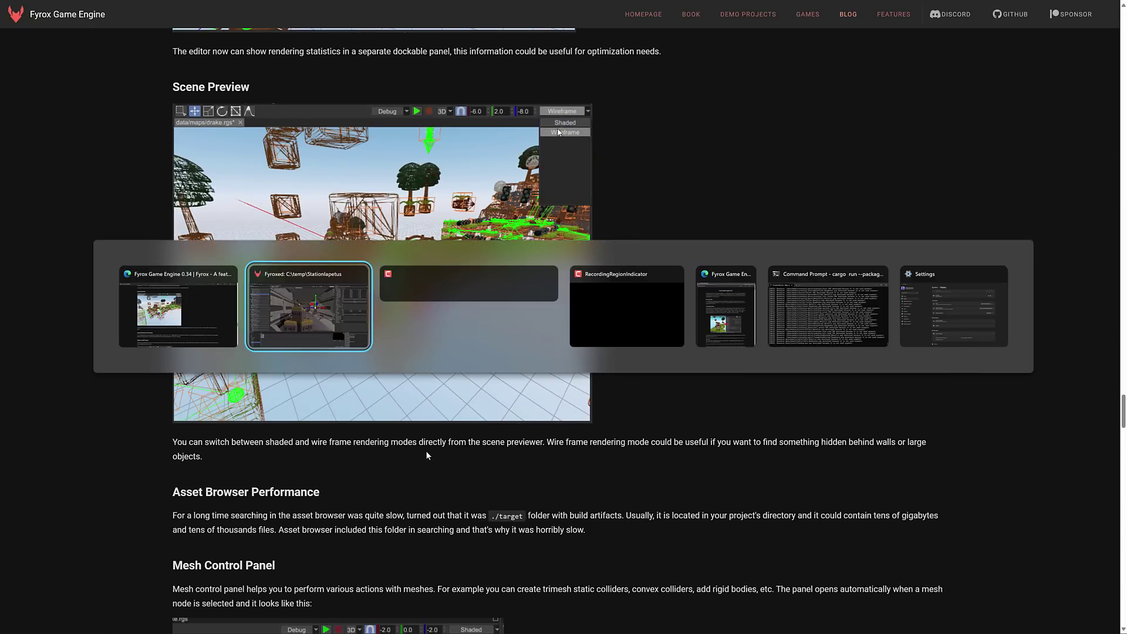
{"action": "left_click", "coordinate": [791, 41]}
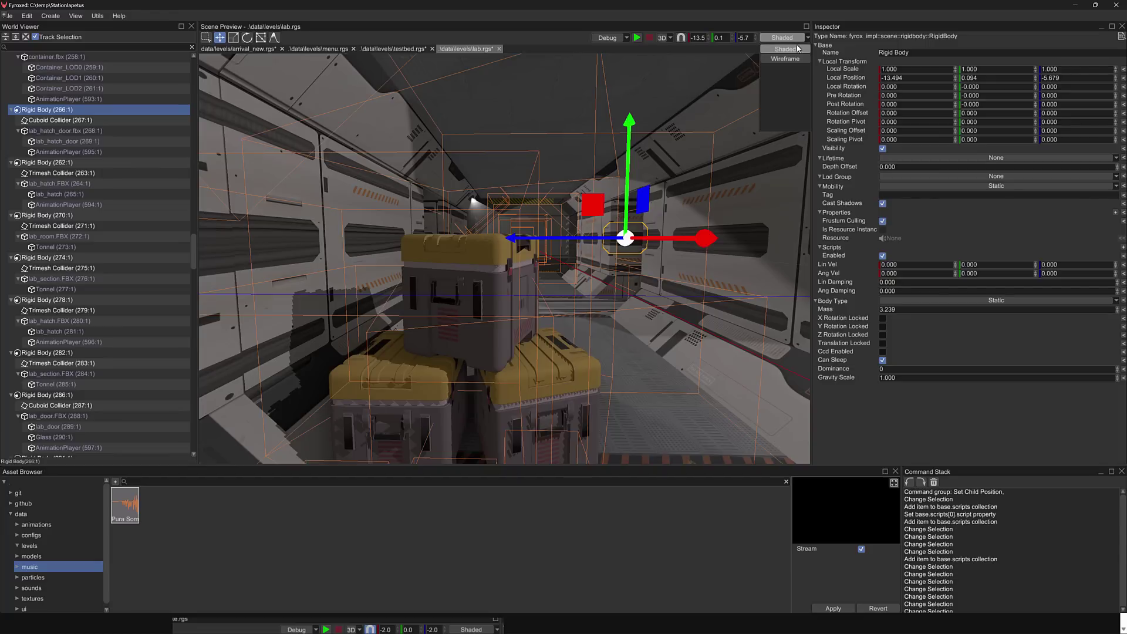
{"action": "left_click", "coordinate": [784, 61]}
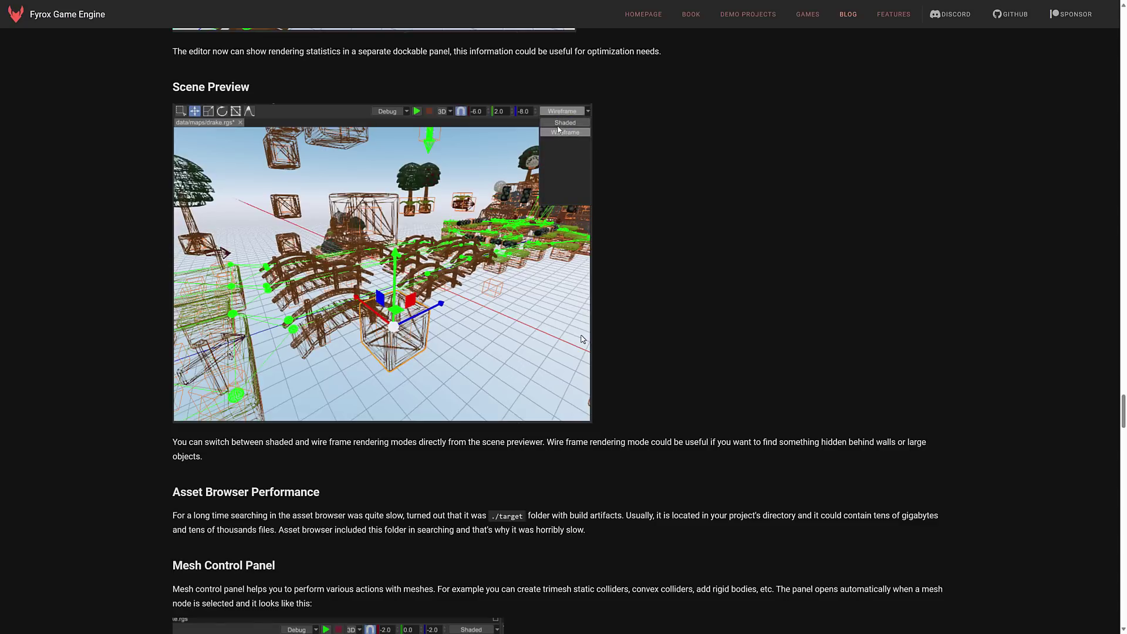
- Scroll down through the blog post's Full List of Changes
{"action": "scroll", "coordinate": [868, 380], "scroll_direction": "down", "scroll_amount": 5}
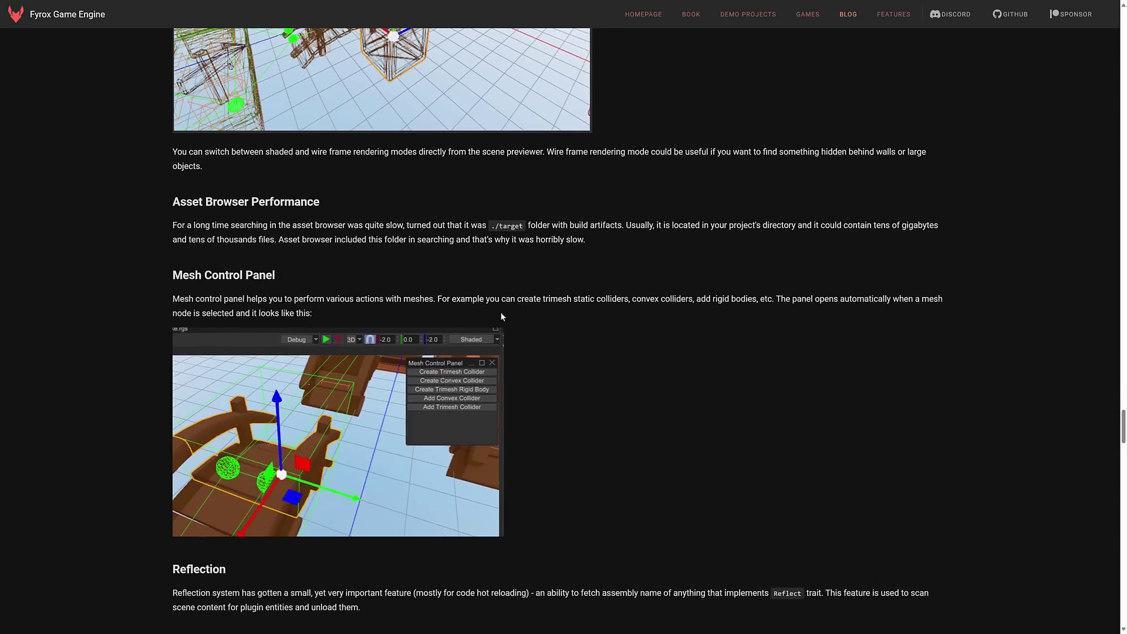
{"action": "scroll", "coordinate": [501, 317], "scroll_direction": "down", "scroll_amount": 2}
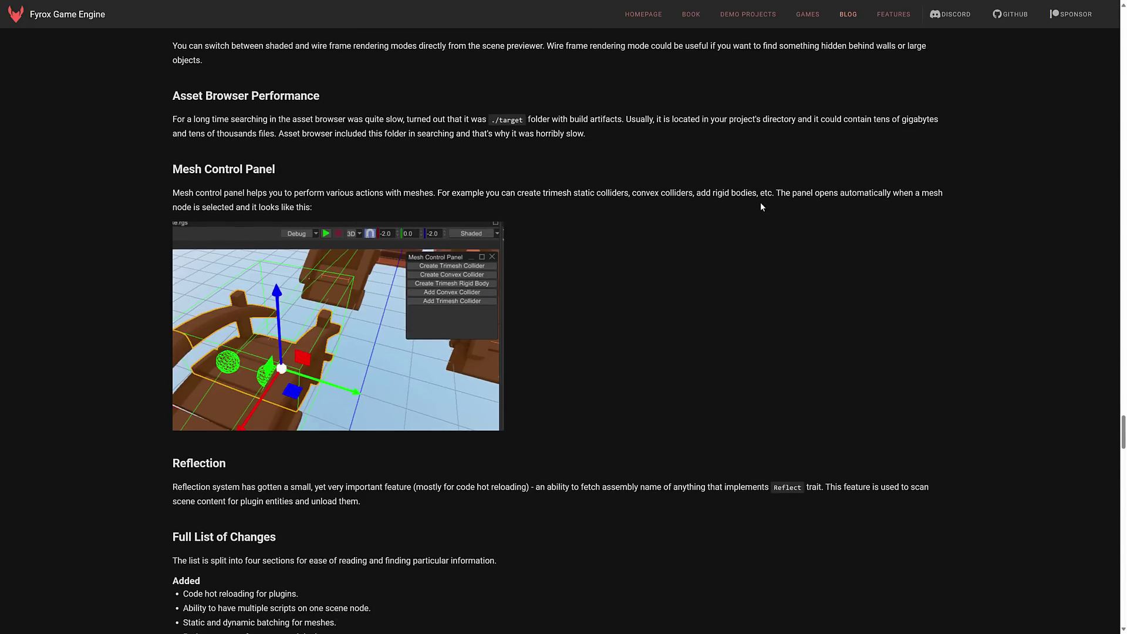
{"action": "scroll", "coordinate": [678, 264], "scroll_direction": "down", "scroll_amount": 4}
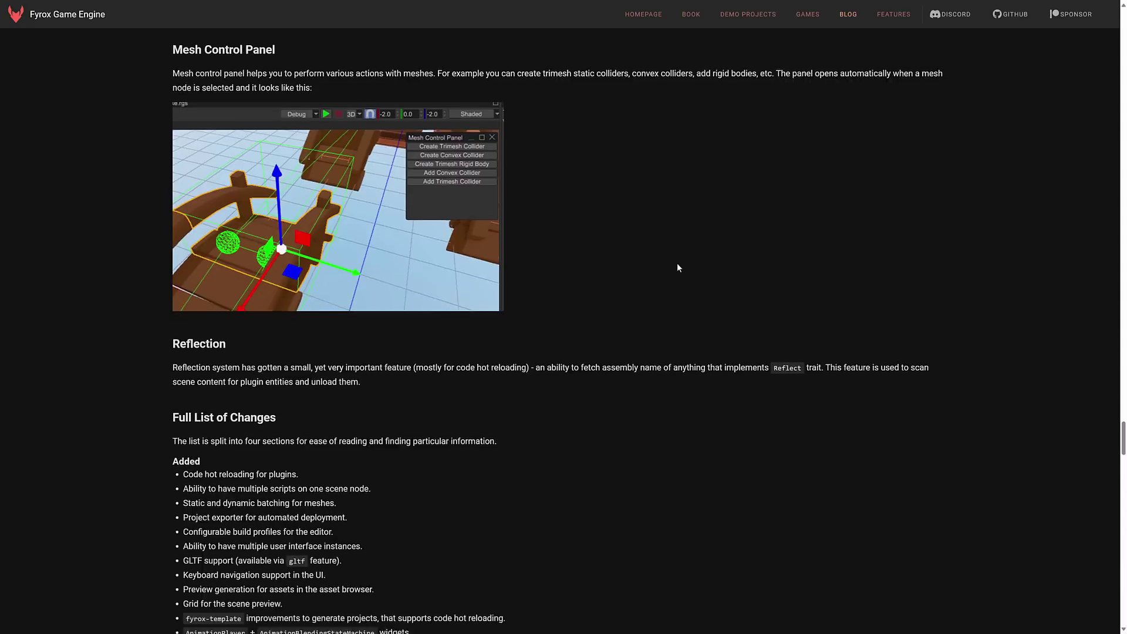
{"action": "scroll", "coordinate": [677, 267], "scroll_direction": "down", "scroll_amount": 2}
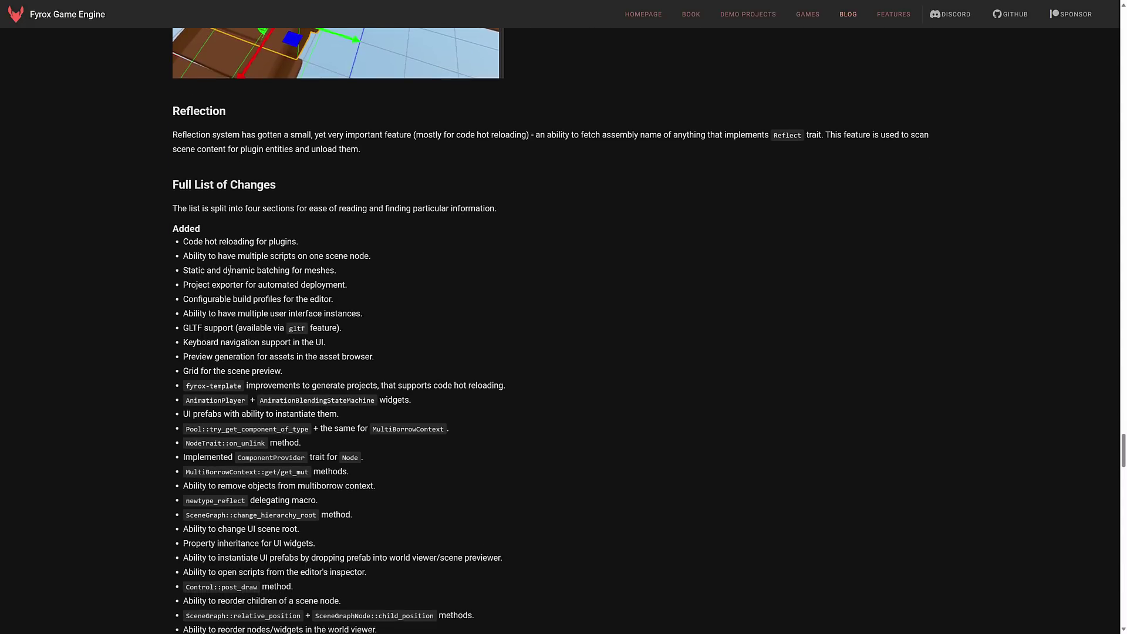
{"action": "scroll", "coordinate": [304, 317], "scroll_direction": "down", "scroll_amount": 12}
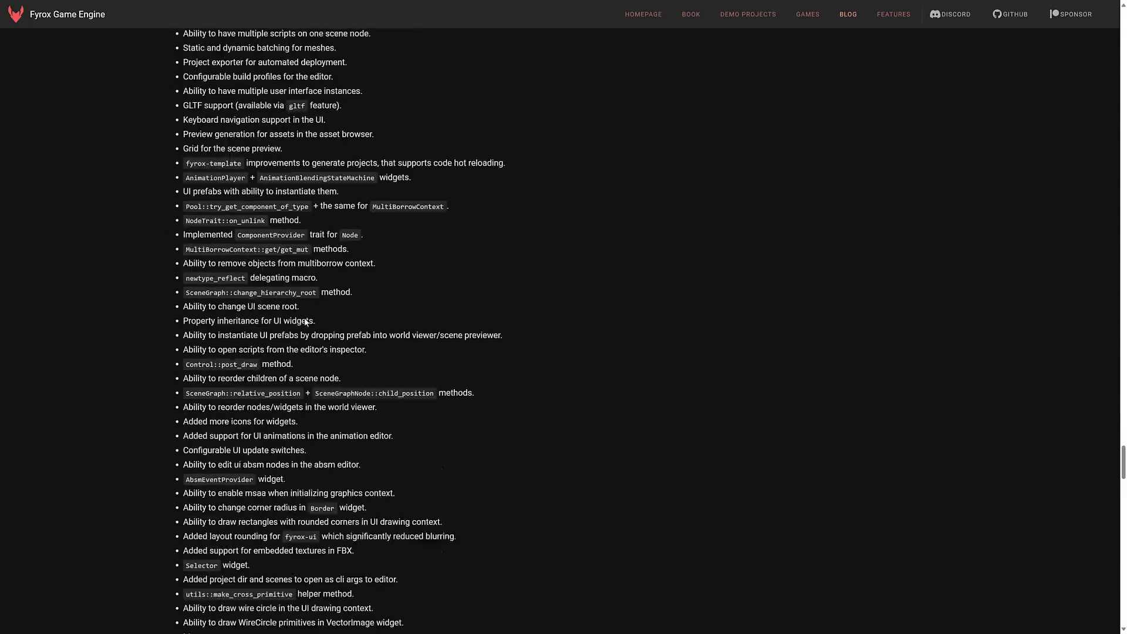
{"action": "scroll", "coordinate": [304, 318], "scroll_direction": "down", "scroll_amount": 15}
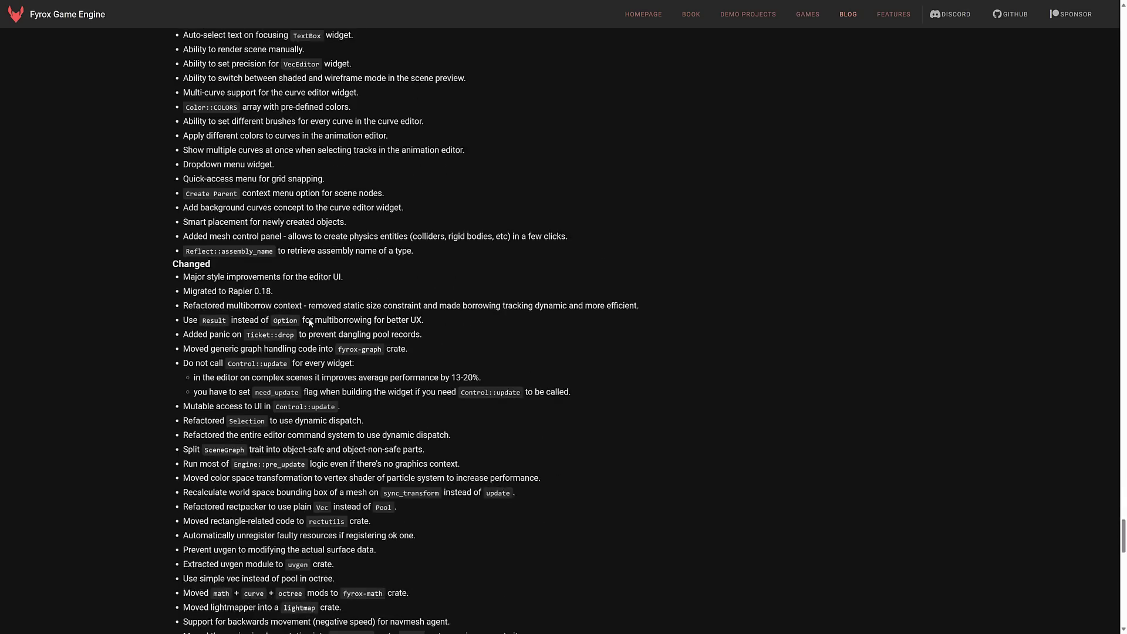
- Return to Code Hot Reloading, then continue down to the Project Exporter section
{"action": "scroll", "coordinate": [308, 320], "scroll_direction": "up", "scroll_amount": 20}
{"action": "scroll", "coordinate": [313, 317], "scroll_direction": "up", "scroll_amount": 20}
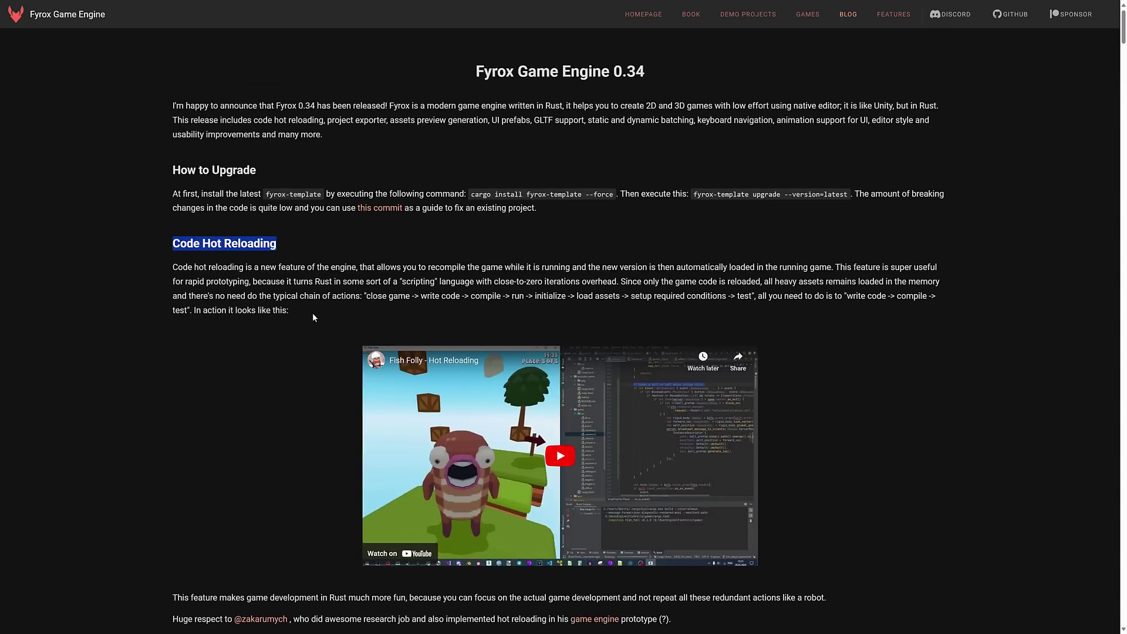
{"action": "scroll", "coordinate": [426, 205], "scroll_direction": "down", "scroll_amount": 3}
{"action": "left_click", "coordinate": [427, 204]}
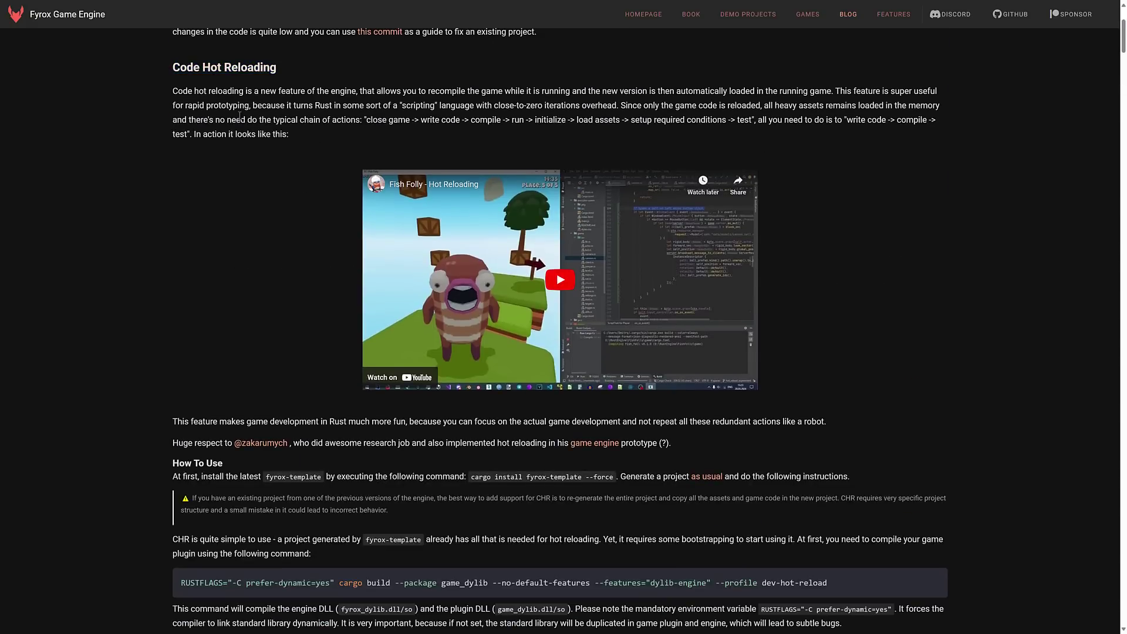
{"action": "scroll", "coordinate": [393, 203], "scroll_direction": "down", "scroll_amount": 4}
{"action": "scroll", "coordinate": [393, 203], "scroll_direction": "down", "scroll_amount": 15}
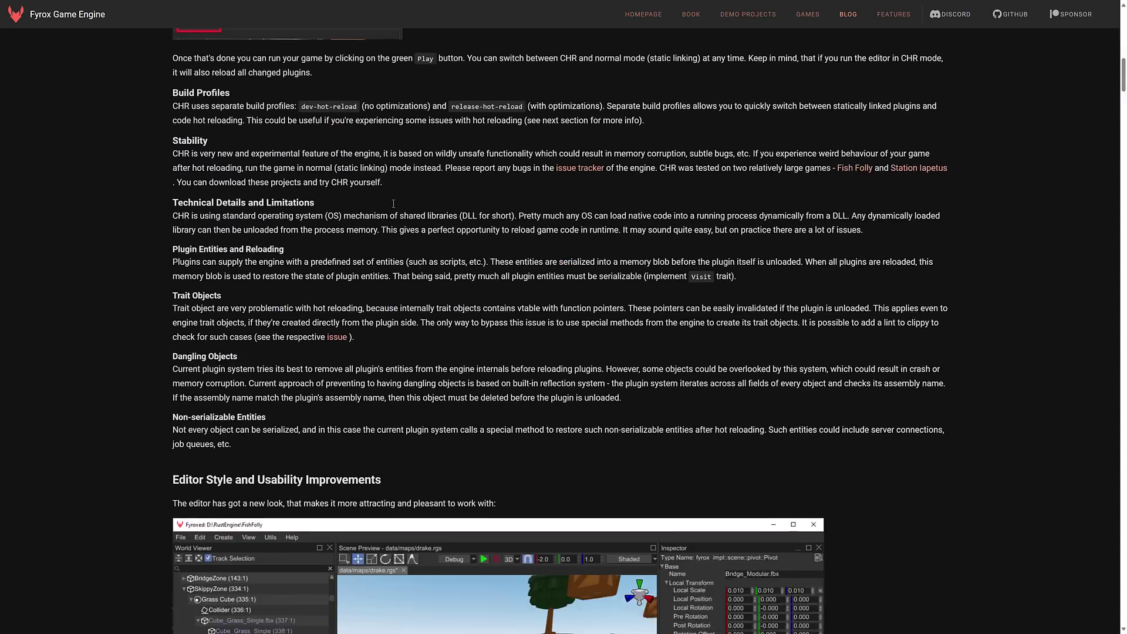
{"action": "scroll", "coordinate": [393, 206], "scroll_direction": "down", "scroll_amount": 8}
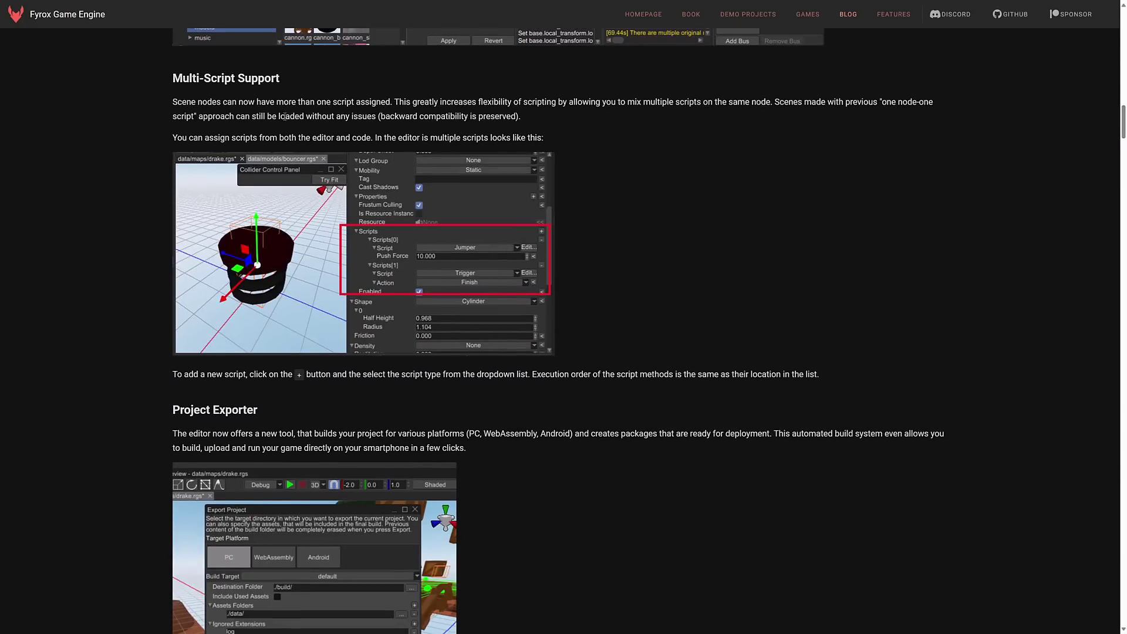
{"action": "scroll", "coordinate": [393, 202], "scroll_direction": "down", "scroll_amount": 5}
{"action": "scroll", "coordinate": [279, 288], "scroll_direction": "down", "scroll_amount": 1}
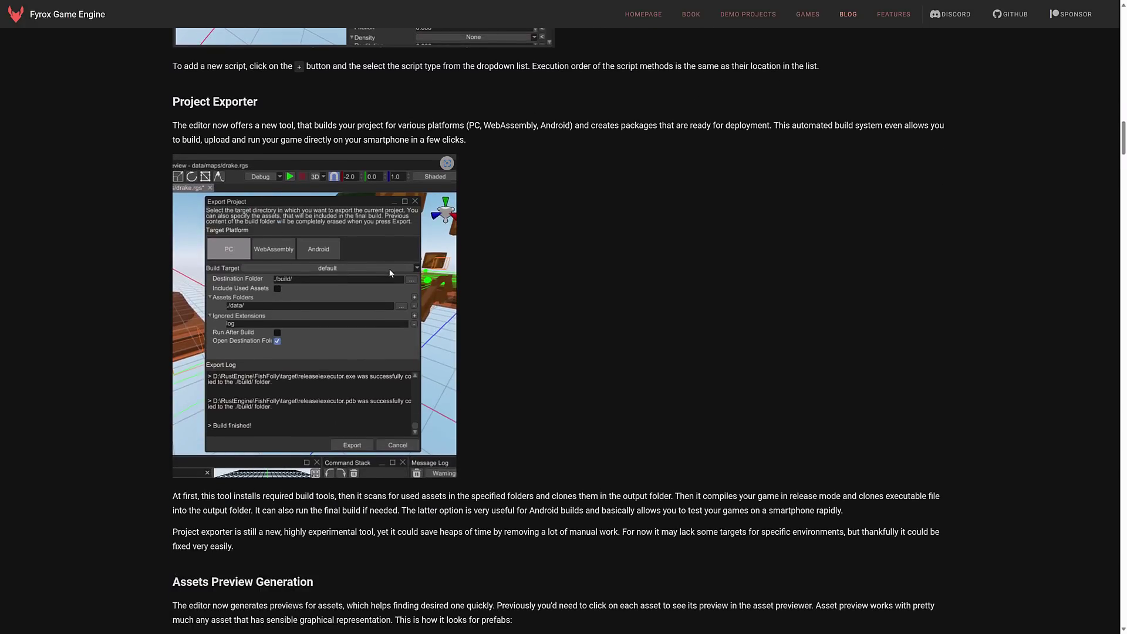
{"action": "scroll", "coordinate": [388, 269], "scroll_direction": "down", "scroll_amount": 5}
- Read Assets Preview Generation and GLTF Support, then switch to the StationIapetus GitHub tab
{"action": "scroll", "coordinate": [393, 268], "scroll_direction": "down", "scroll_amount": 5}
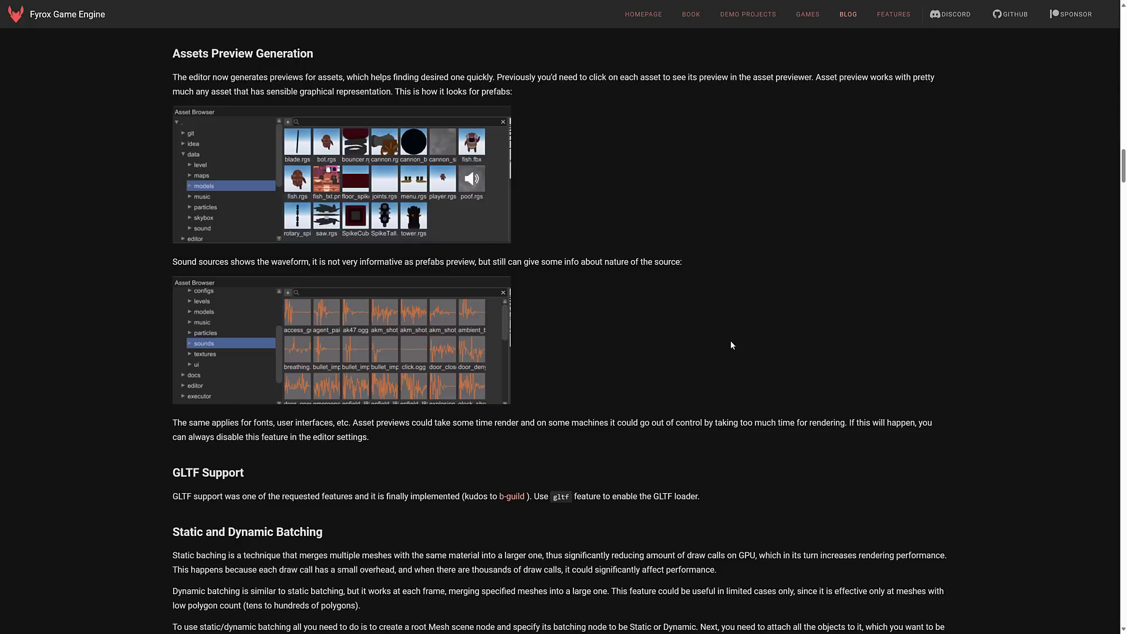
{"action": "key", "text": "ctrl+Tab"}
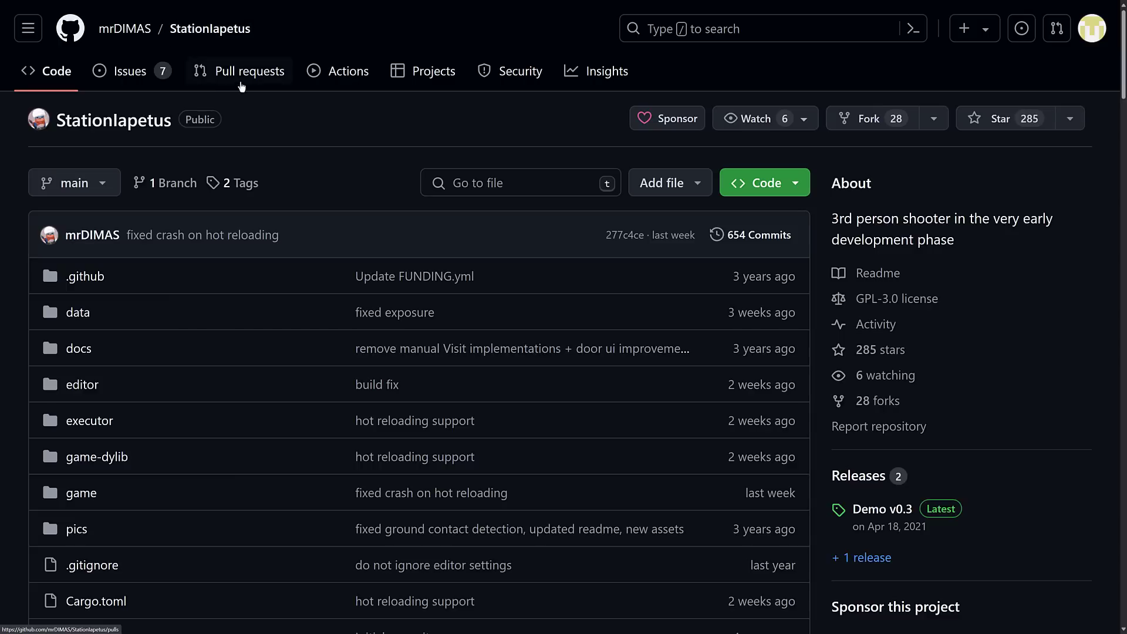
- Scroll the Station Iapetus README past the video and screenshots to How to build
{"action": "scroll", "coordinate": [428, 223], "scroll_direction": "down", "scroll_amount": 1}
{"action": "scroll", "coordinate": [427, 223], "scroll_direction": "down", "scroll_amount": 10}
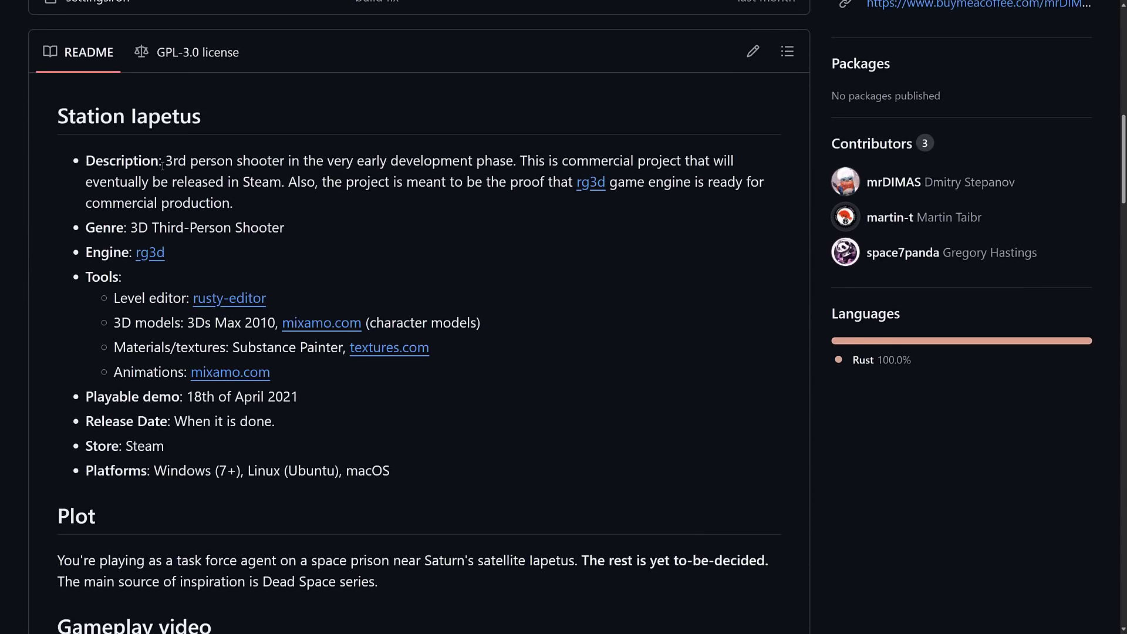
{"action": "scroll", "coordinate": [306, 169], "scroll_direction": "down", "scroll_amount": 8}
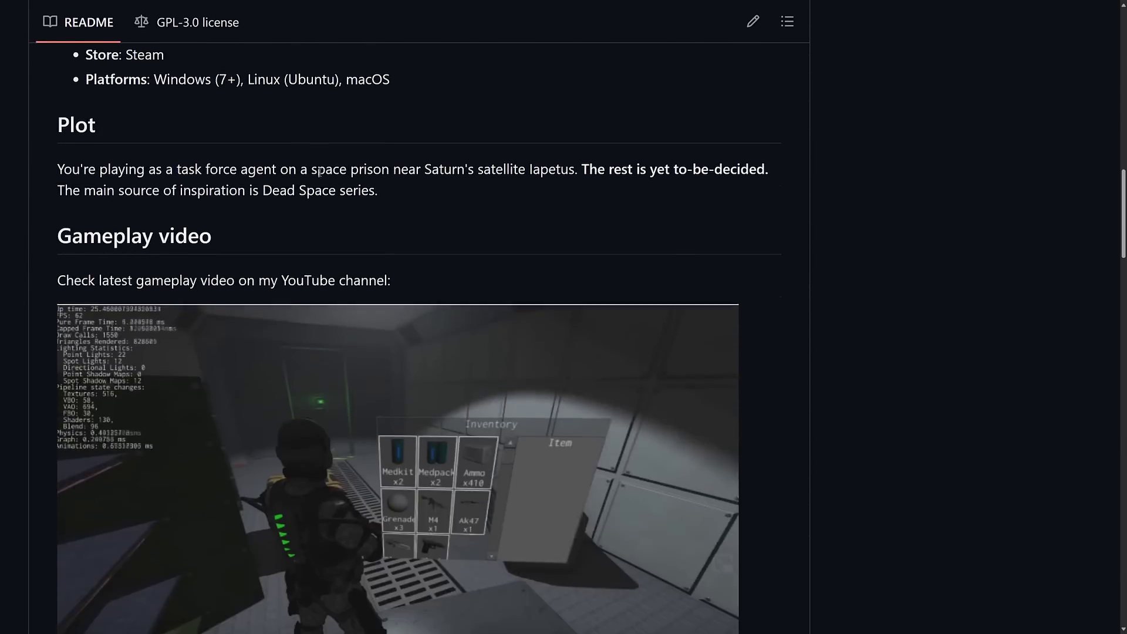
{"action": "scroll", "coordinate": [471, 270], "scroll_direction": "down", "scroll_amount": 6}
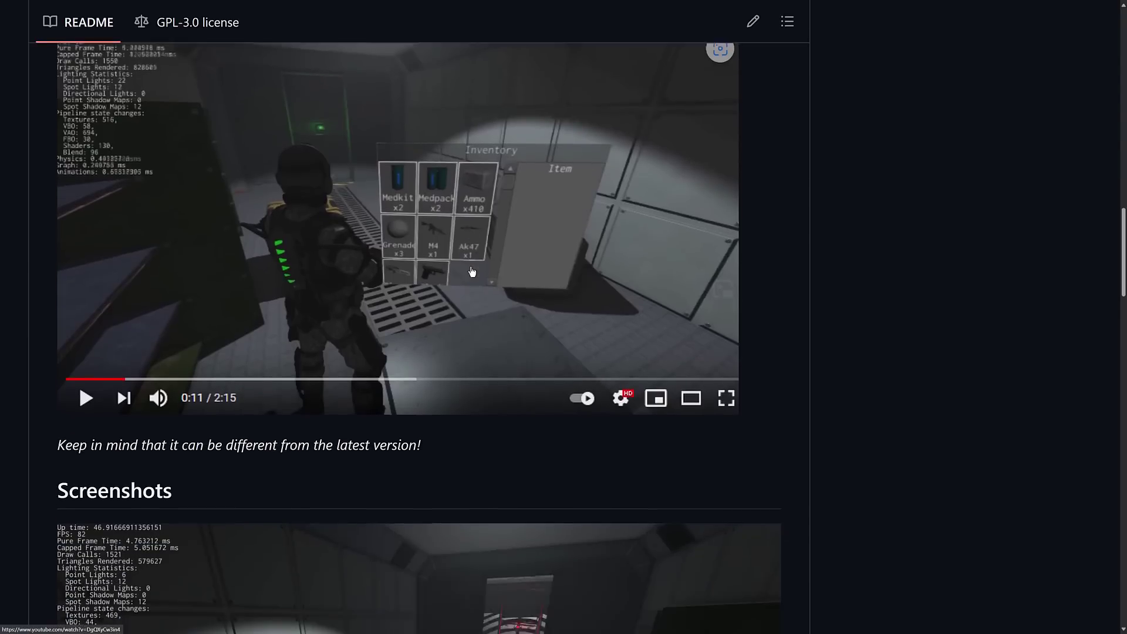
{"action": "scroll", "coordinate": [471, 269], "scroll_direction": "down", "scroll_amount": 12}
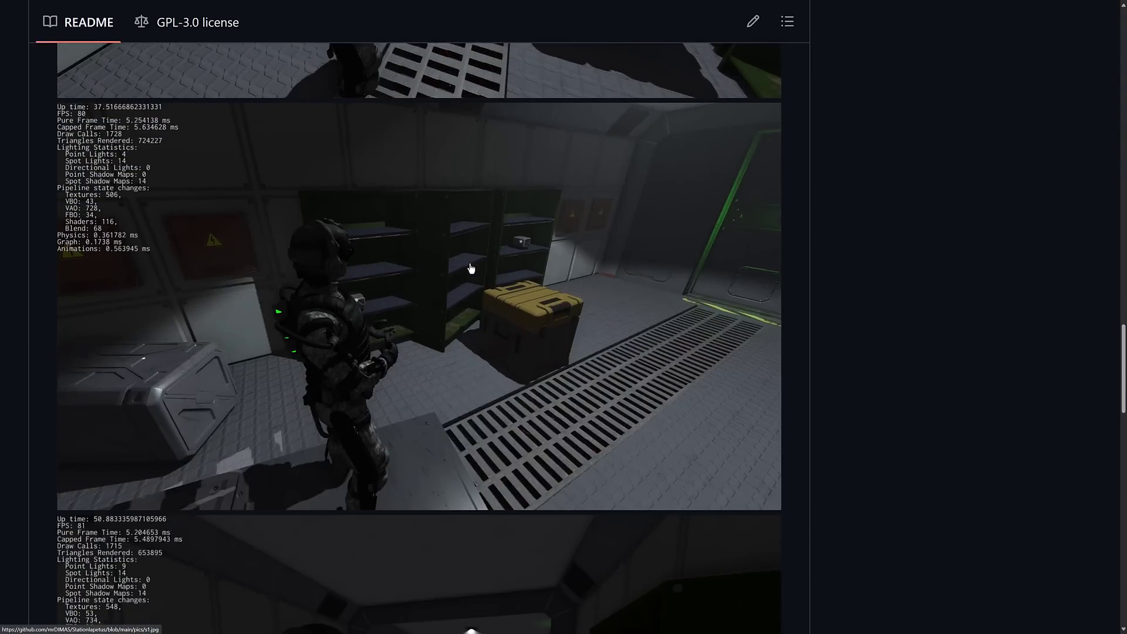
{"action": "scroll", "coordinate": [472, 269], "scroll_direction": "down", "scroll_amount": 13}
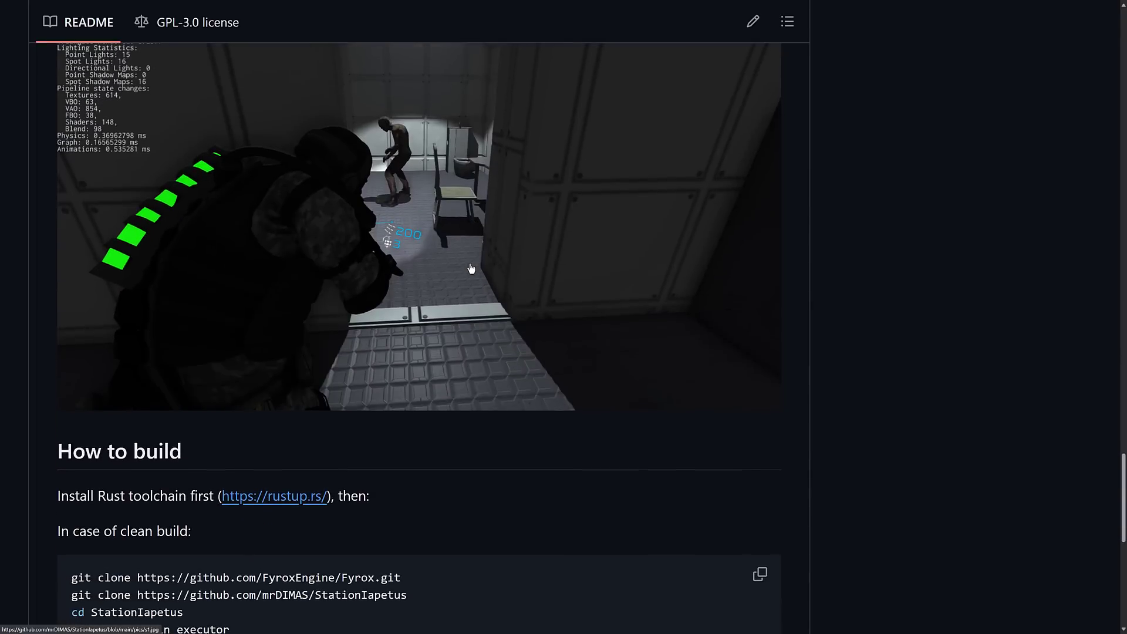
{"action": "scroll", "coordinate": [471, 268], "scroll_direction": "down", "scroll_amount": 3}
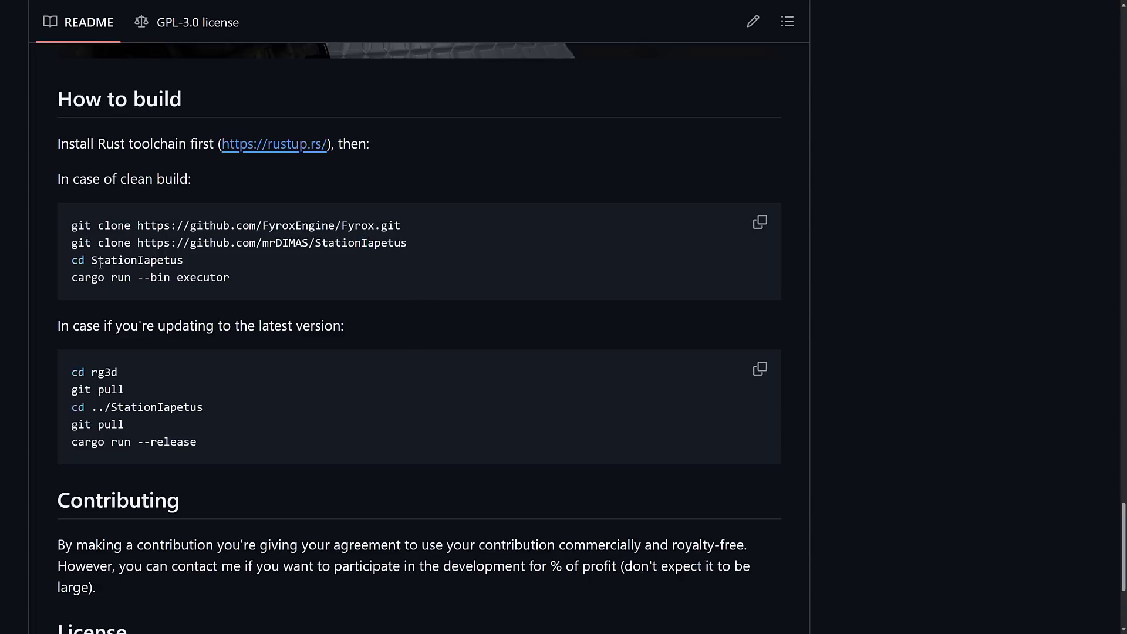
- Highlight the 'cargo run --bin executor' build command, then deselect it
{"action": "left_click_drag", "start_coordinate": [72, 283], "coordinate": [228, 283]}
{"action": "left_click", "coordinate": [241, 281]}
{"action": "scroll", "coordinate": [491, 385], "scroll_direction": "down", "scroll_amount": 3}
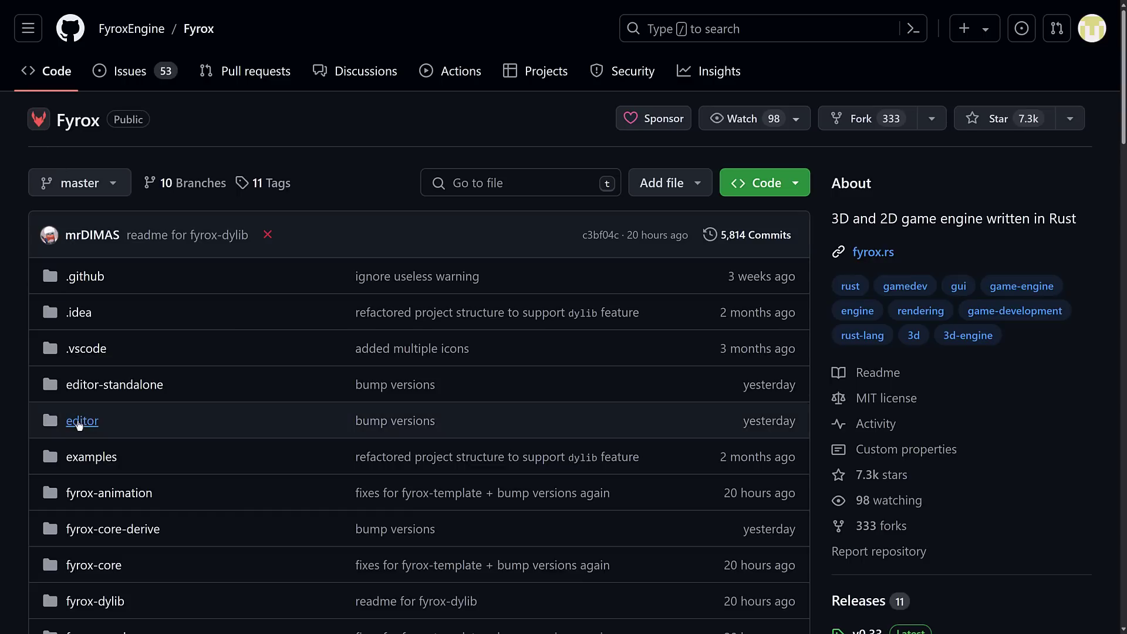
- Look at the Fyrox repo's examples folder, then go to the FyroxEngine organization page
{"action": "left_click", "coordinate": [88, 457]}
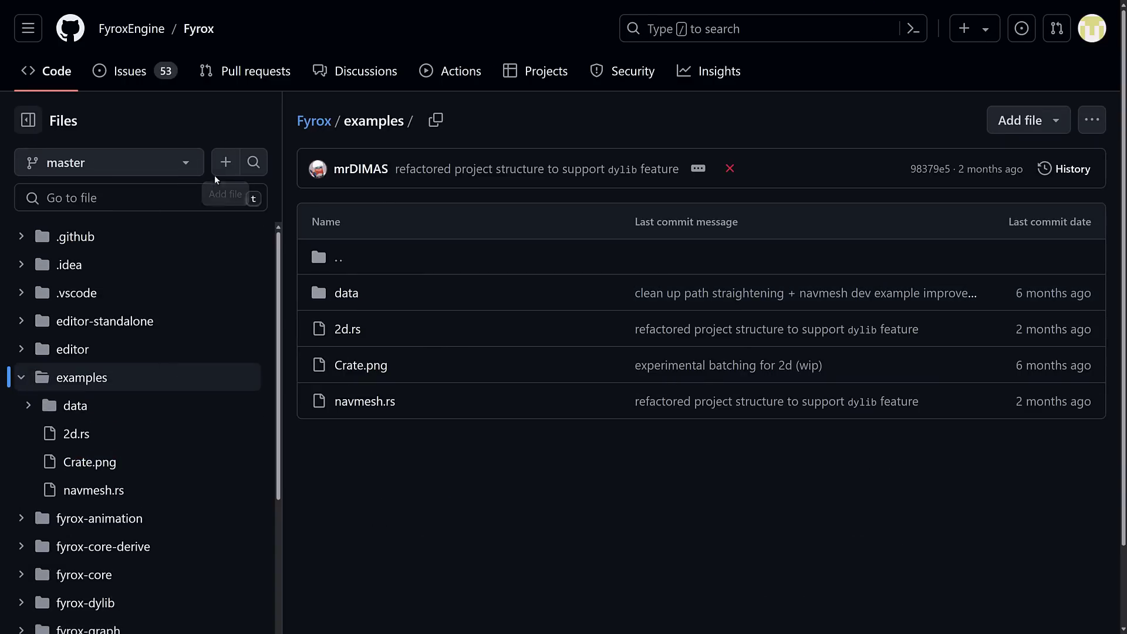
{"action": "left_click", "coordinate": [57, 70]}
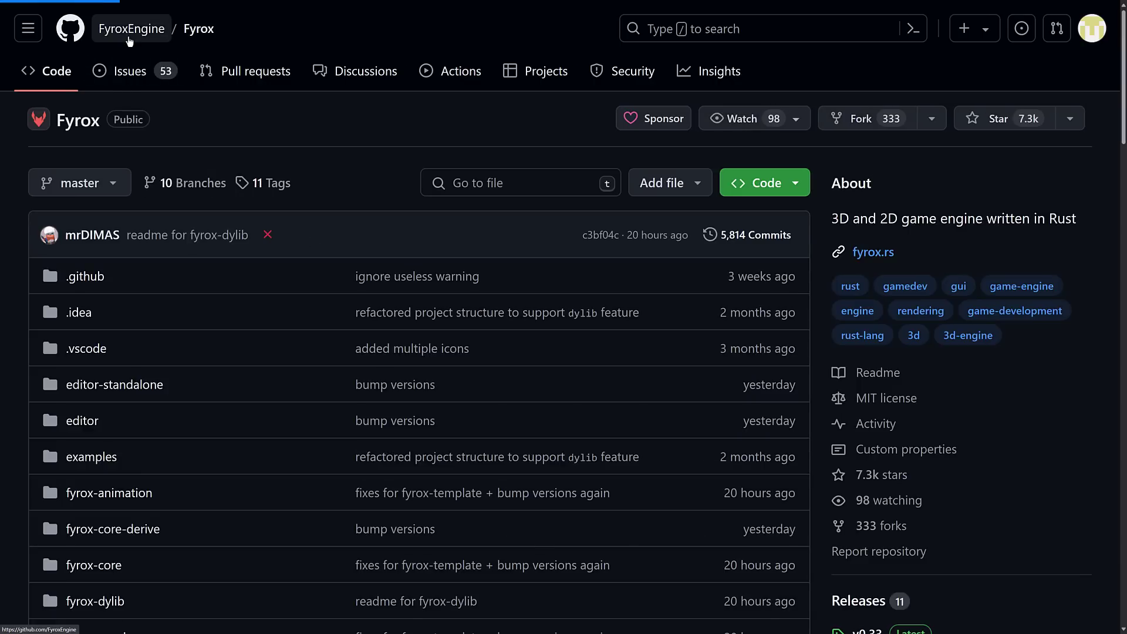
{"action": "left_click", "coordinate": [131, 33]}
- Open Fyrox-demo-projects' platformer folder and scroll to its 2D Platformer README screenshot
{"action": "scroll", "coordinate": [361, 366], "scroll_direction": "down", "scroll_amount": 5}
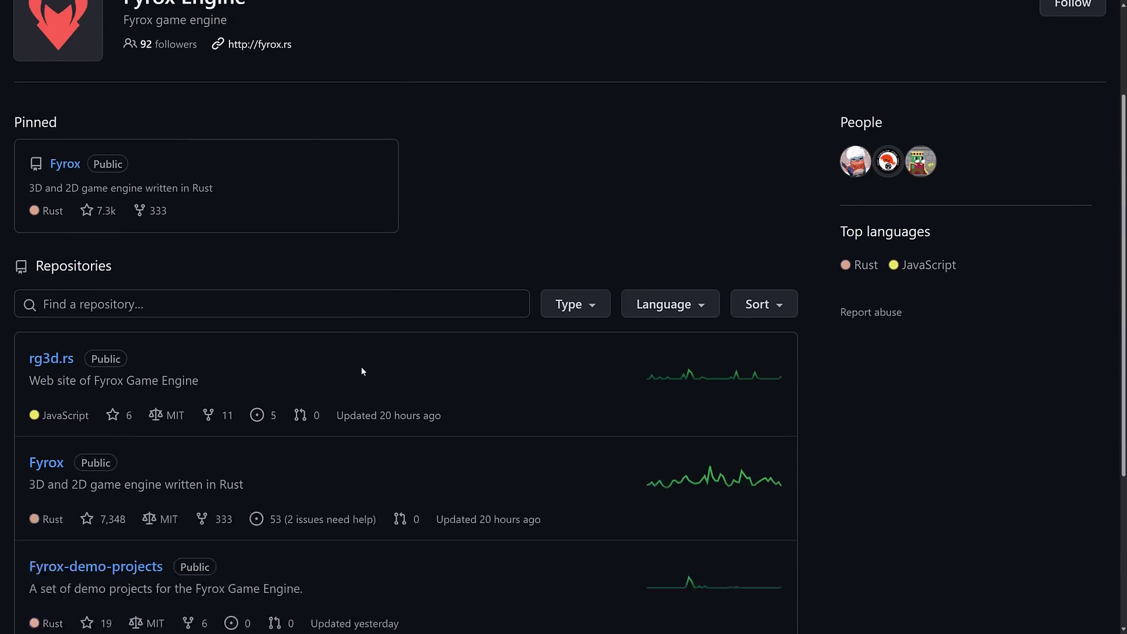
{"action": "left_click", "coordinate": [132, 404]}
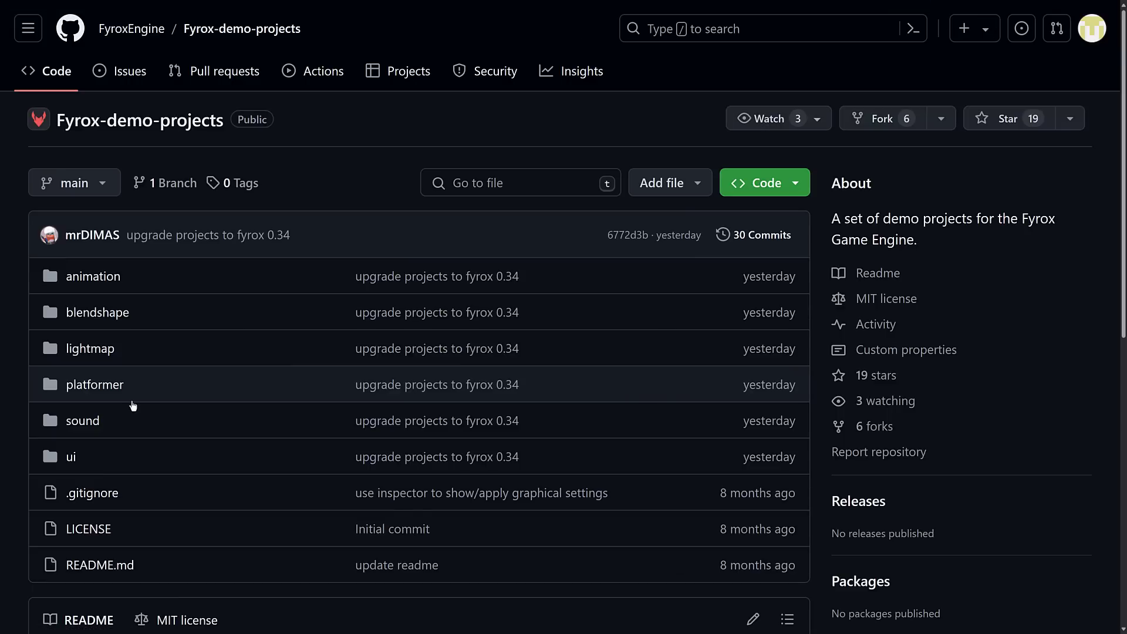
{"action": "scroll", "coordinate": [520, 179], "scroll_direction": "down", "scroll_amount": 4}
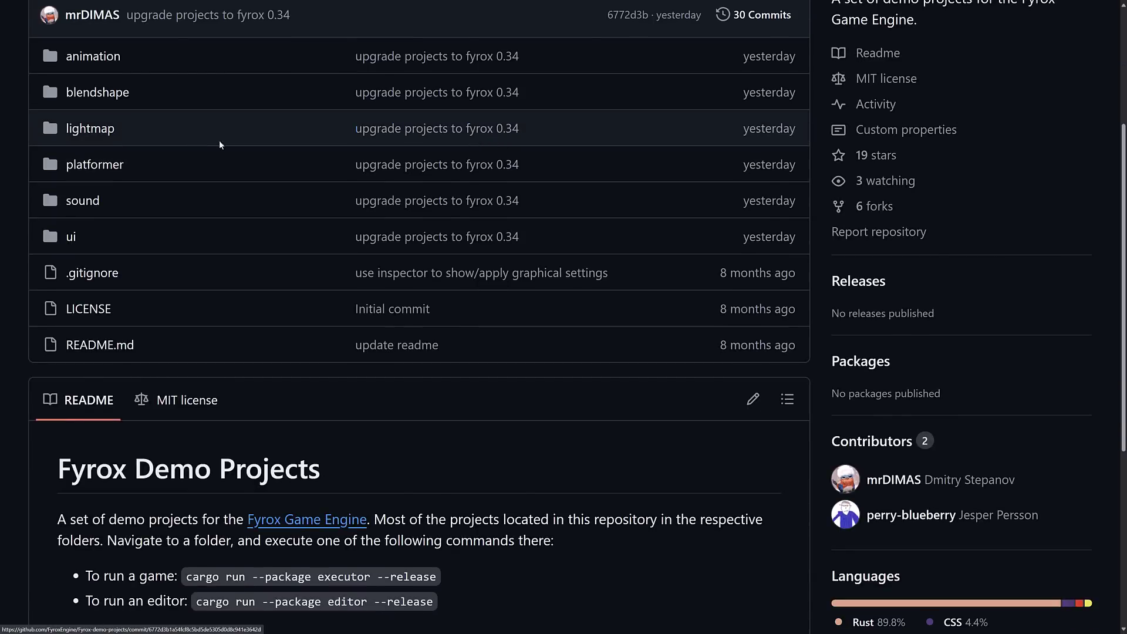
{"action": "left_click", "coordinate": [112, 164]}
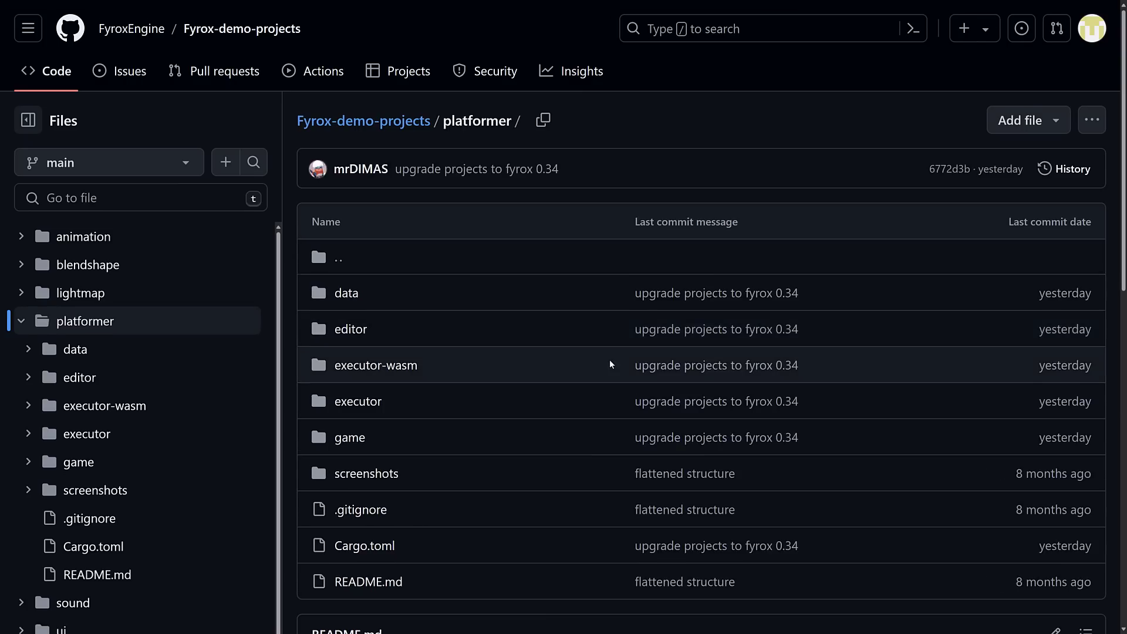
{"action": "scroll", "coordinate": [609, 359], "scroll_direction": "down", "scroll_amount": 9}
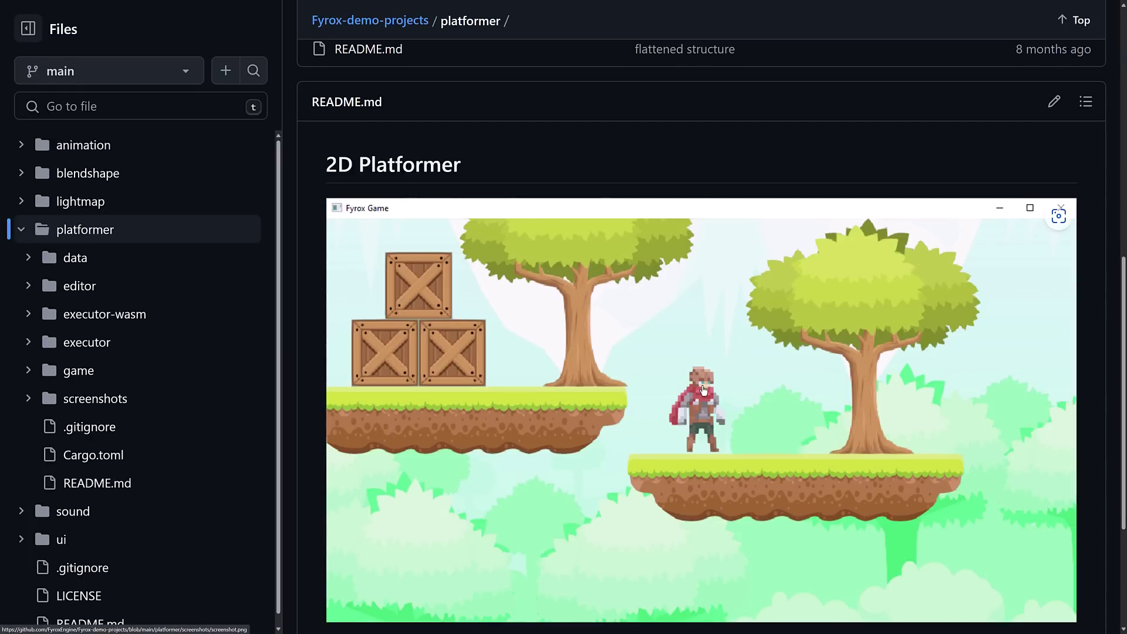